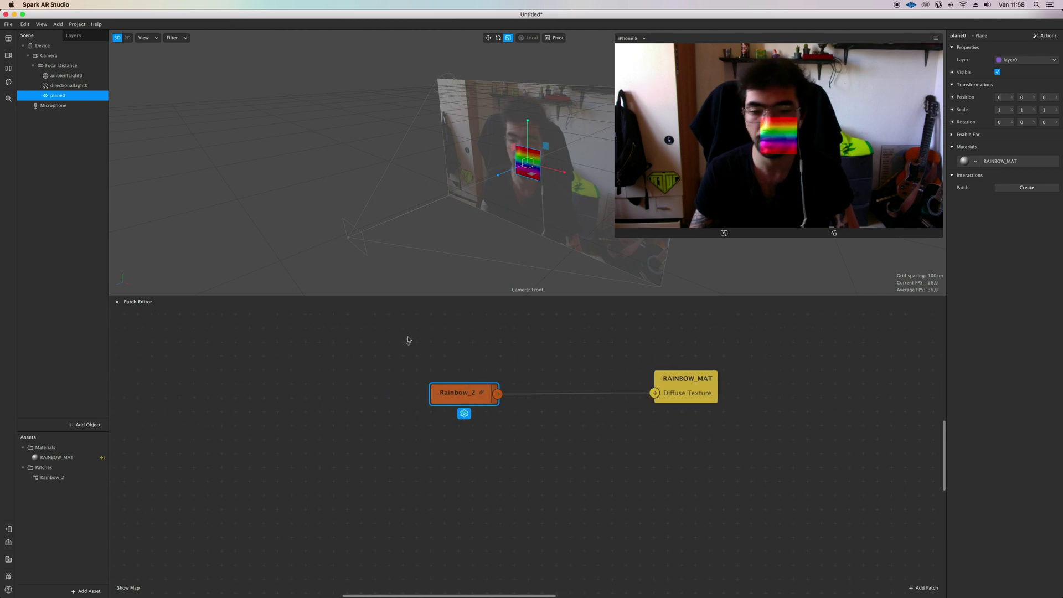
Select the plane's RAINBOW_MAT material to show its properties in the Inspector
scroll(402, 400, "down", 1)
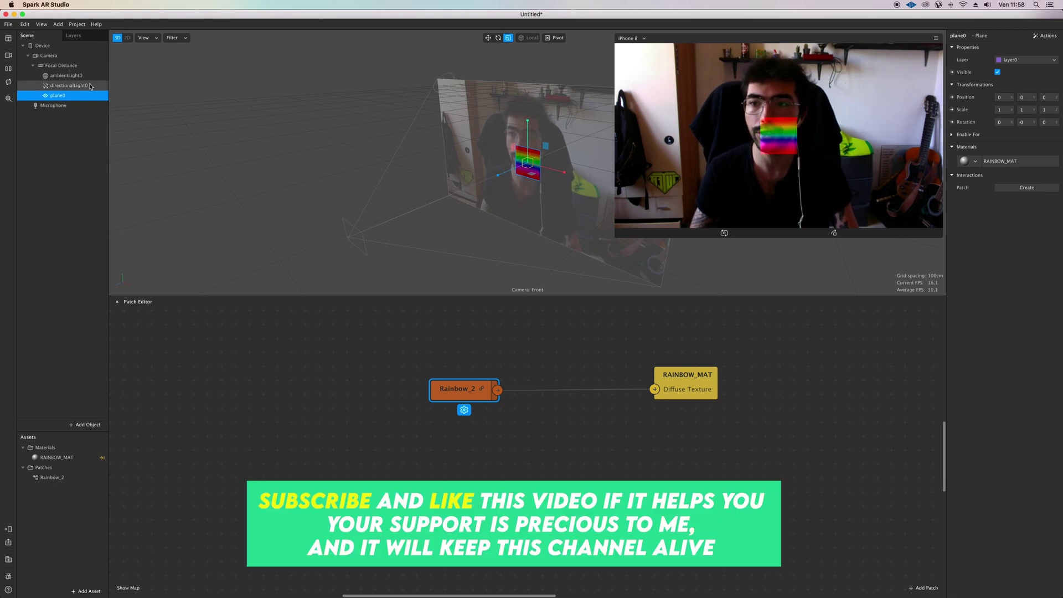
left_click(53, 105)
left_click(61, 95)
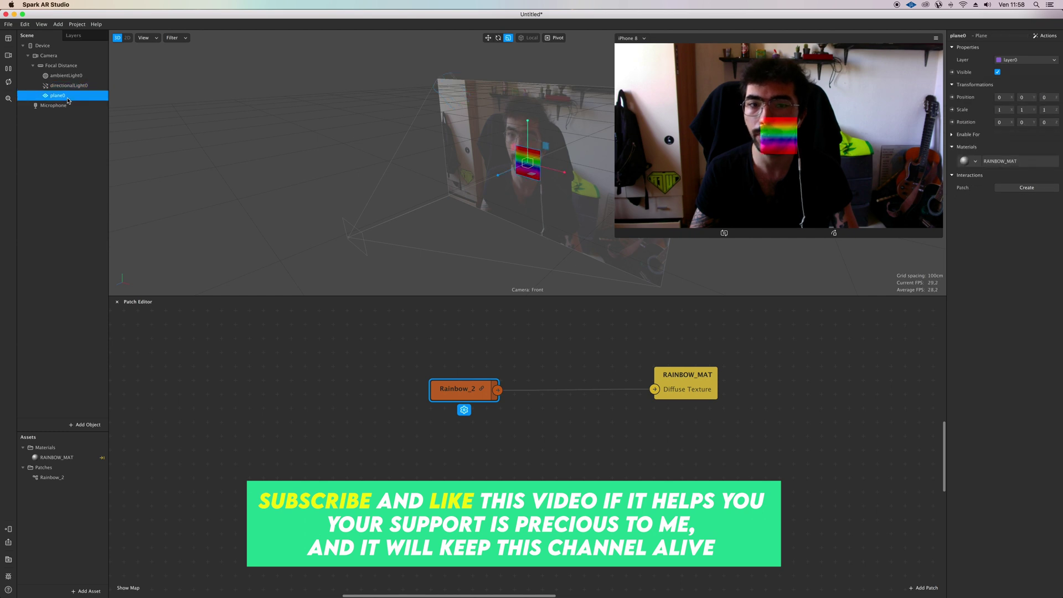
left_click(977, 161)
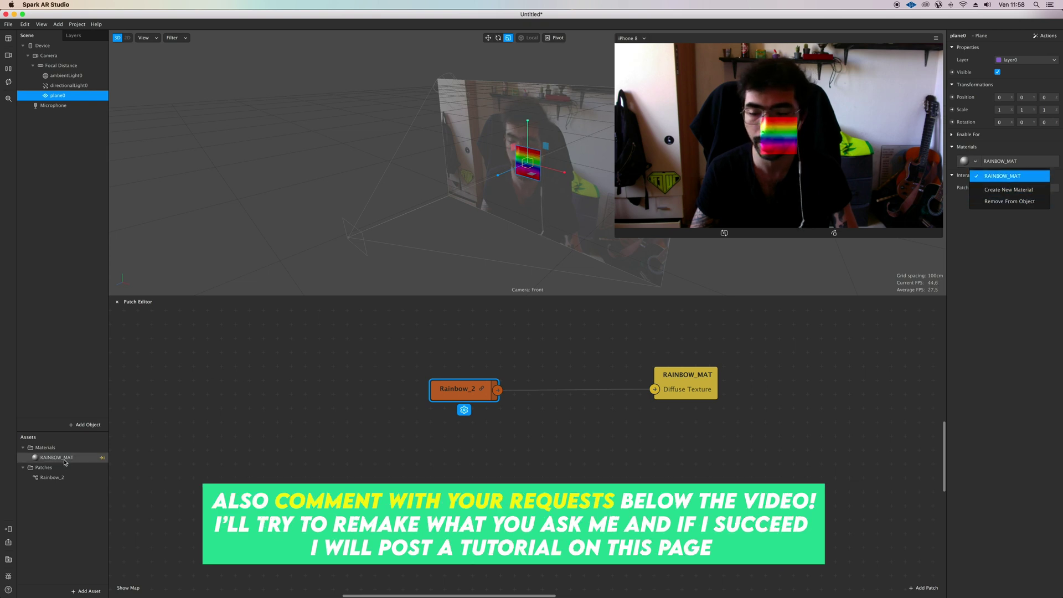
left_click(89, 458)
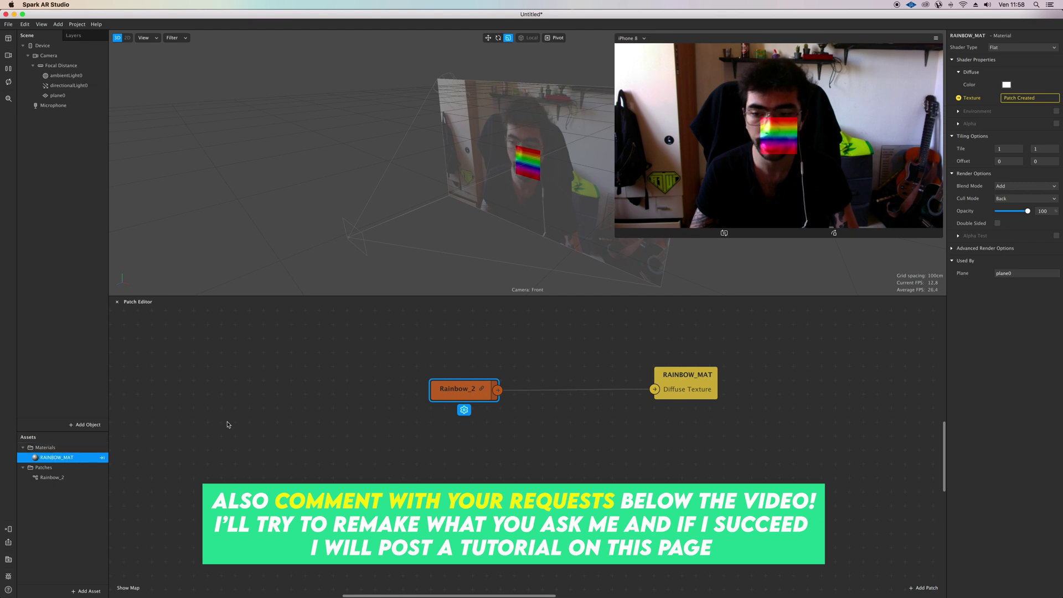
Jump to the texture patch, moving RAINBOW_MAT right and Rainbow_2 slightly left to spread them apart
left_click(959, 99)
scroll(424, 419, "left", 3)
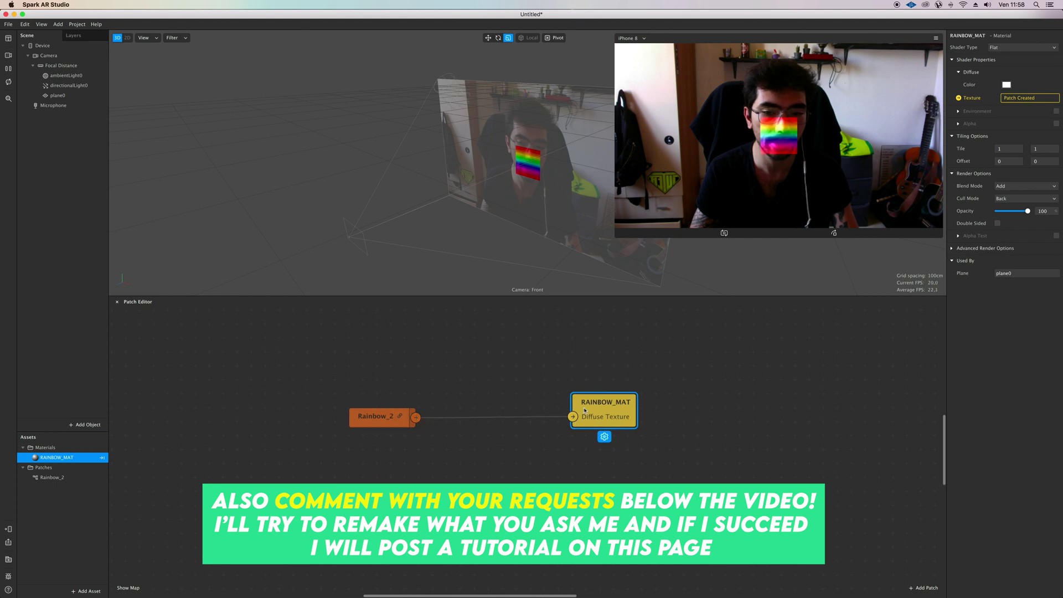
left_click_drag(585, 411, 654, 410)
scroll(432, 416, "left", 3)
left_click(432, 416)
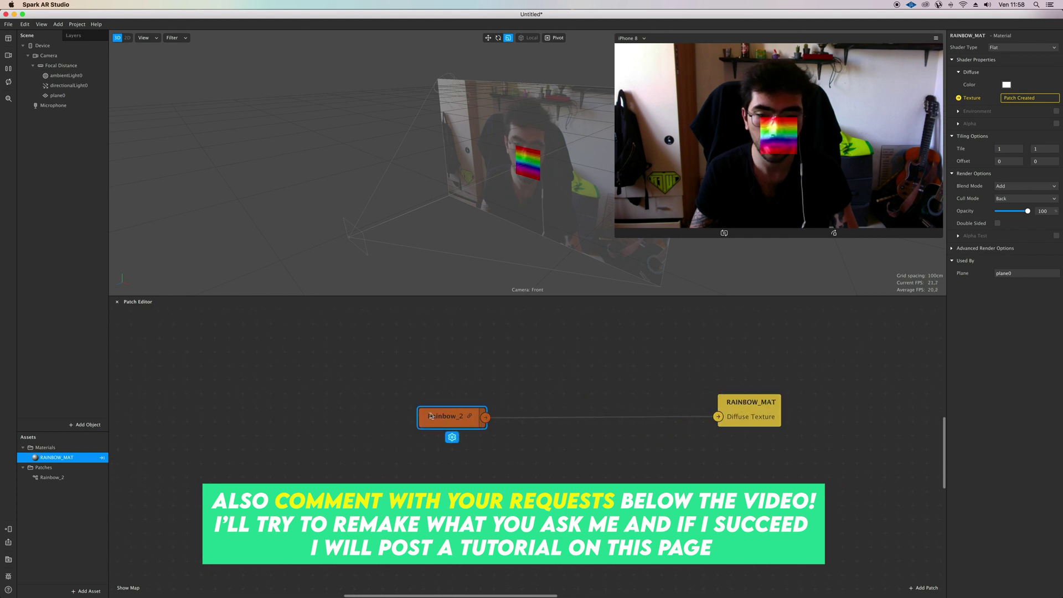
left_click_drag(432, 416, 424, 416)
Convert Rainbow_2 to a patch group, then ungroup it into individual patches
right_click(422, 416)
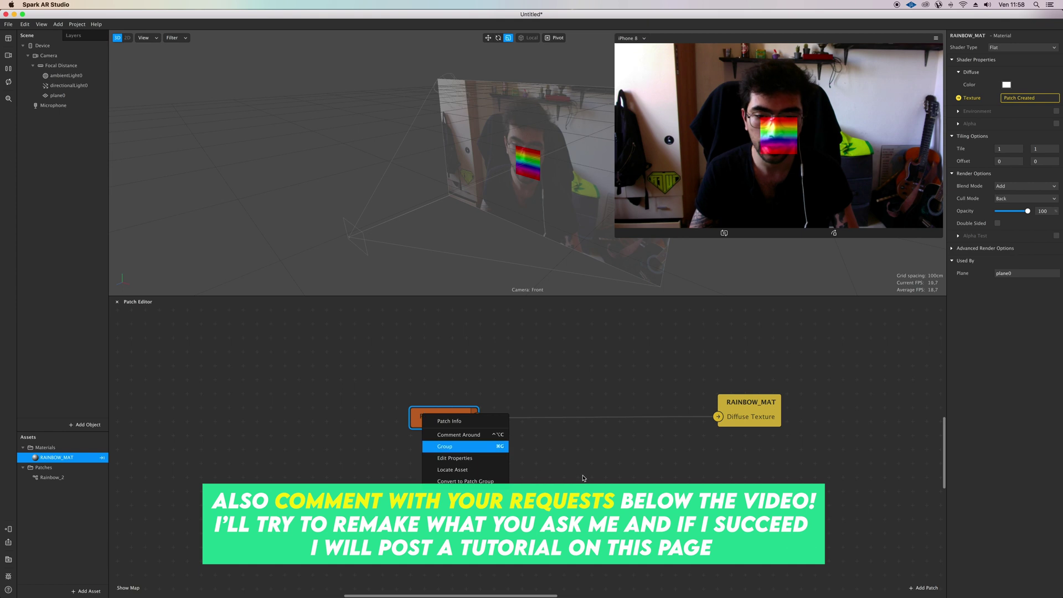
left_click(456, 483)
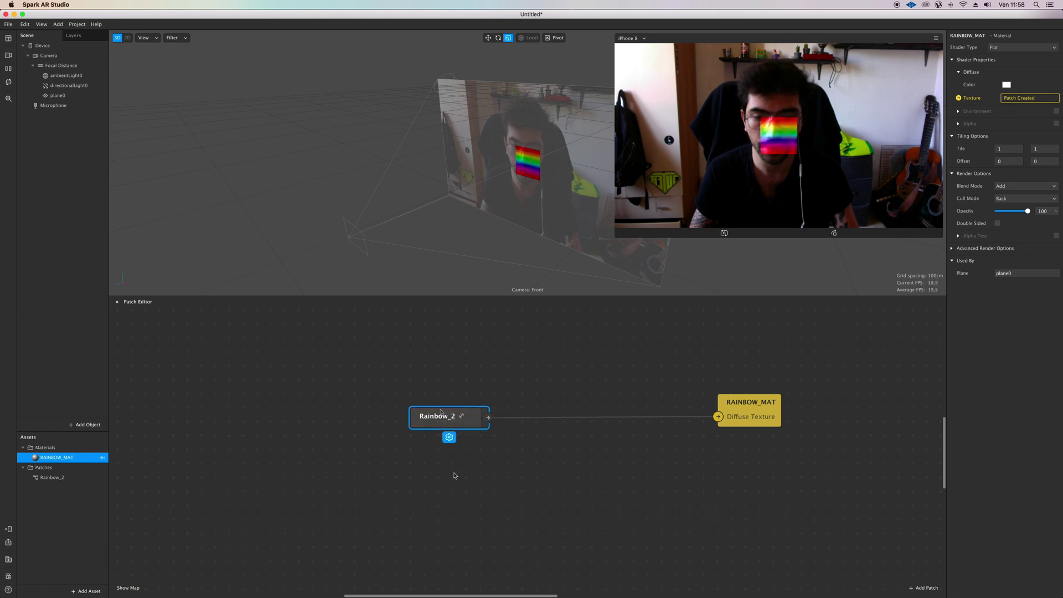
right_click(443, 420)
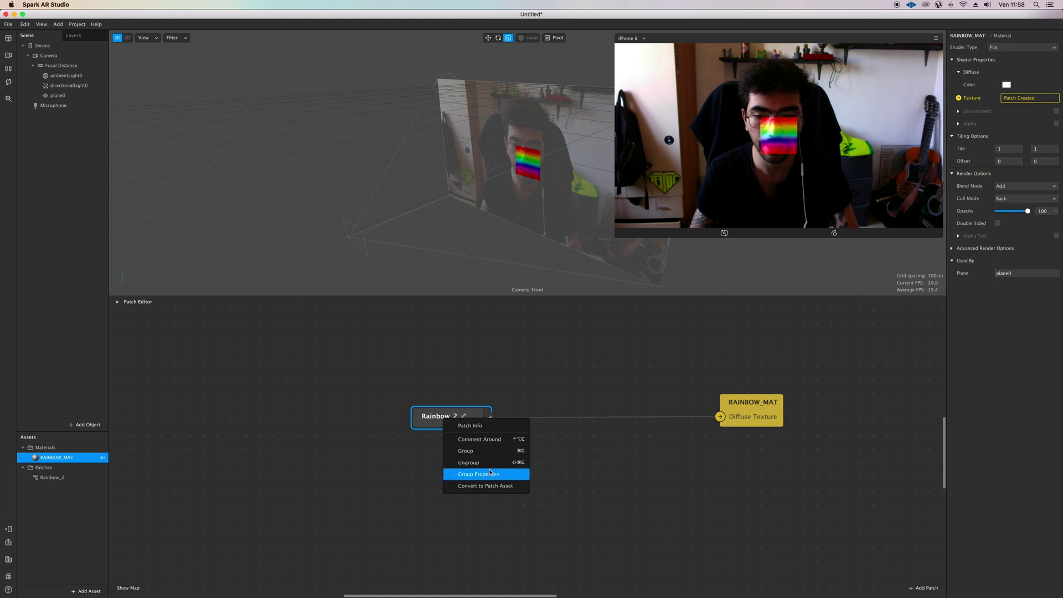
left_click(515, 462)
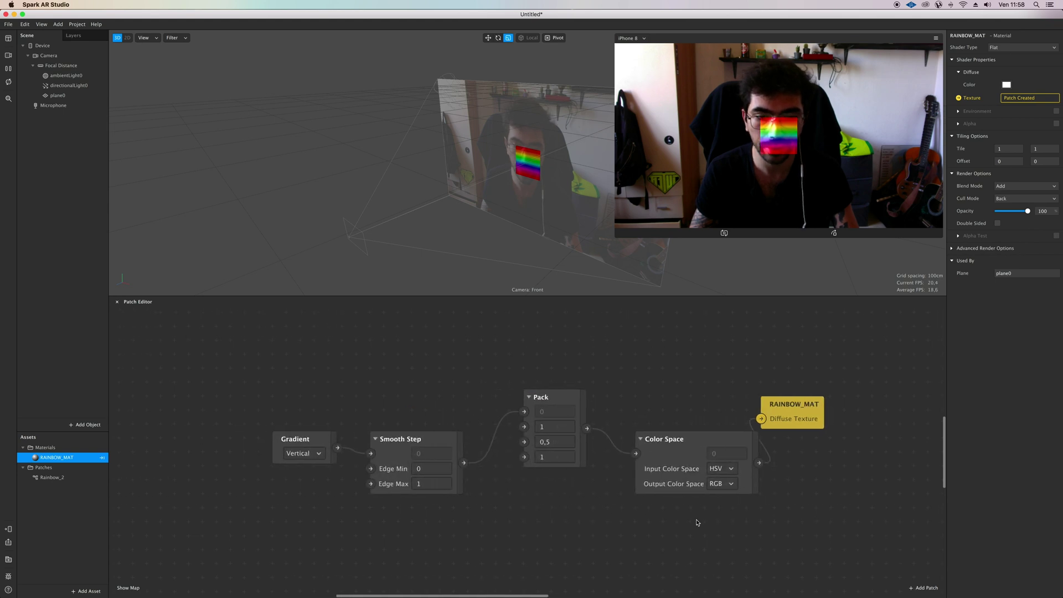
Move the Gradient, Smooth Step, Pack and Color Space nodes up-left and enlarge the preview
left_click_drag(696, 524, 225, 377)
left_click_drag(304, 443, 220, 394)
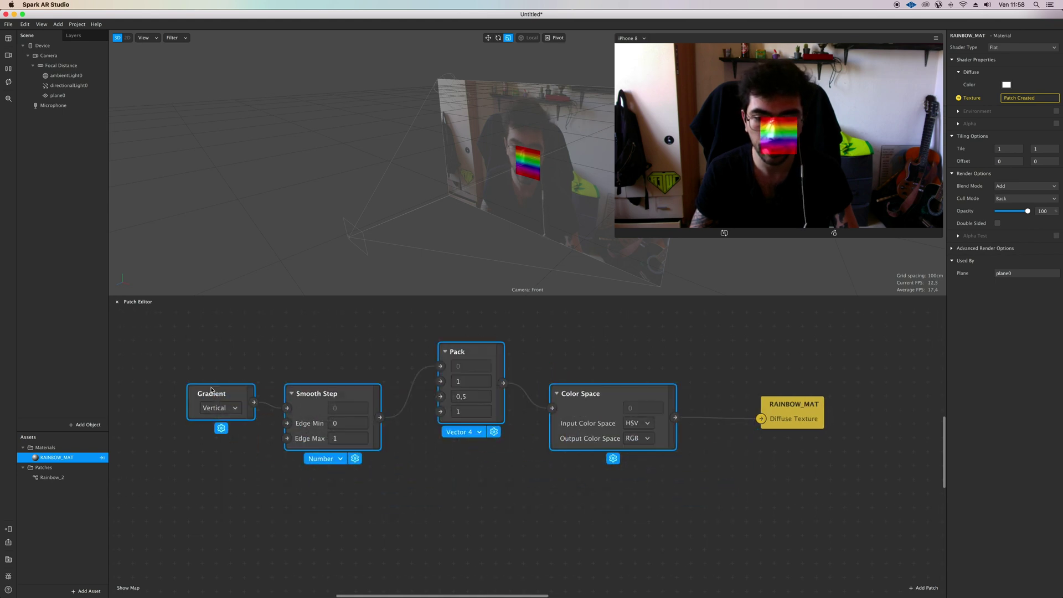
scroll(473, 394, "up", 2)
scroll(472, 395, "up", 4)
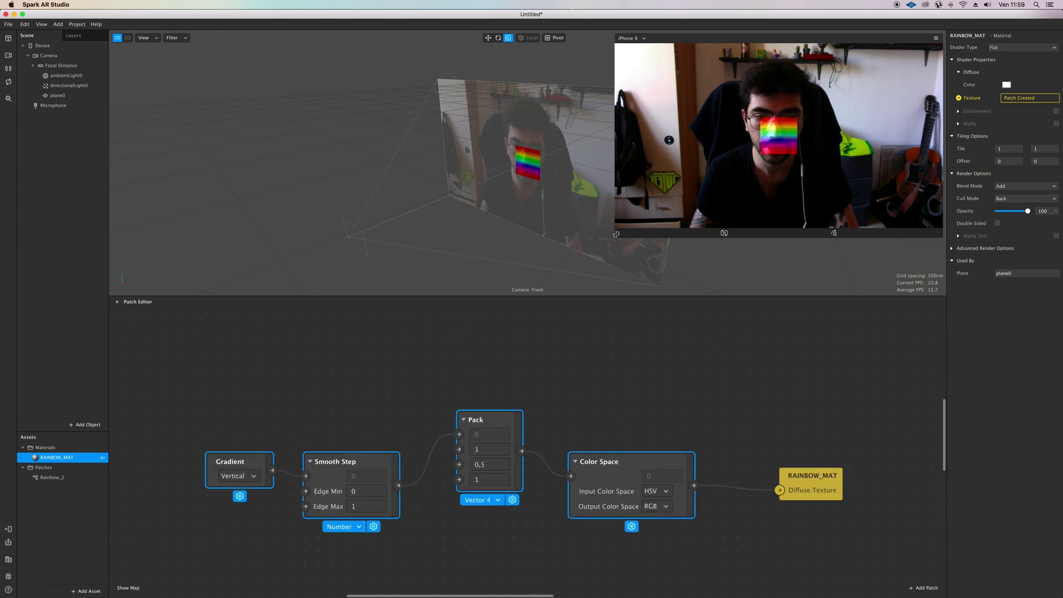
left_click_drag(614, 240, 519, 290)
left_click(731, 160)
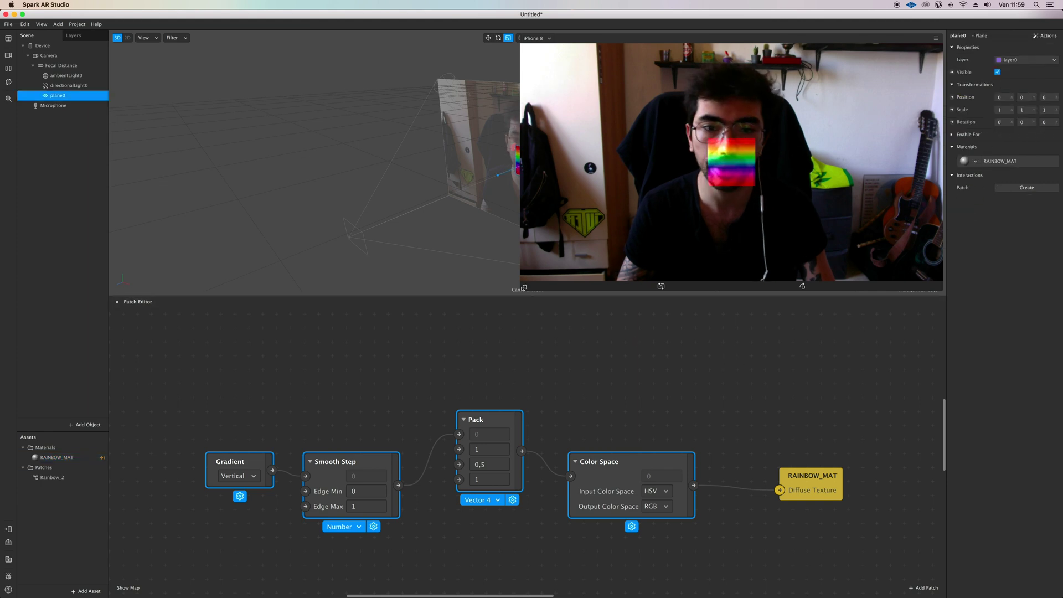
Stretch plane0 with the scale handles to about 3.74 × 2.47 so it covers the face
left_click_drag(530, 295, 499, 162)
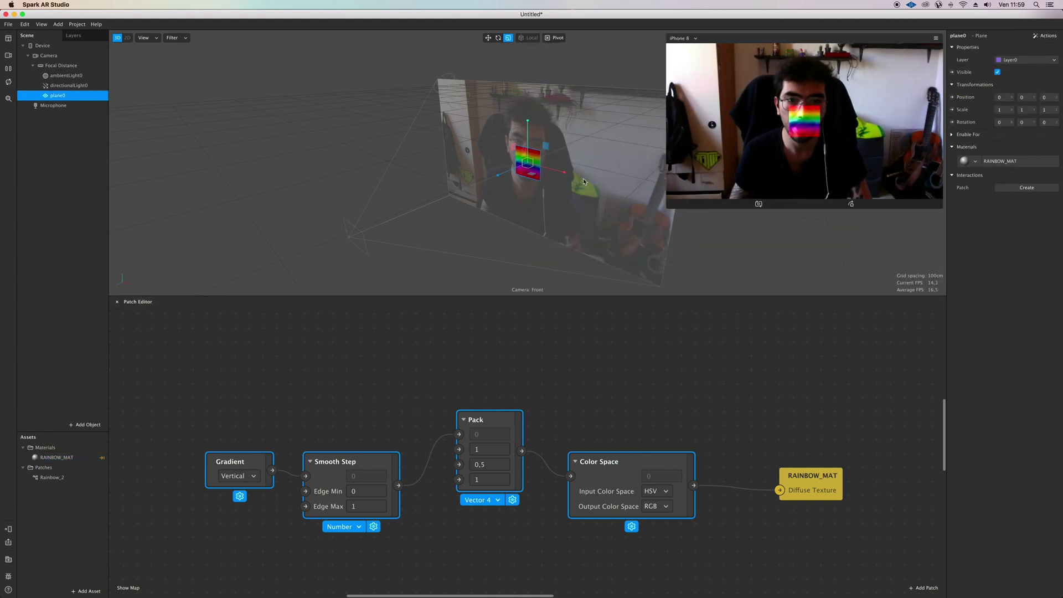
left_click_drag(565, 175, 682, 182)
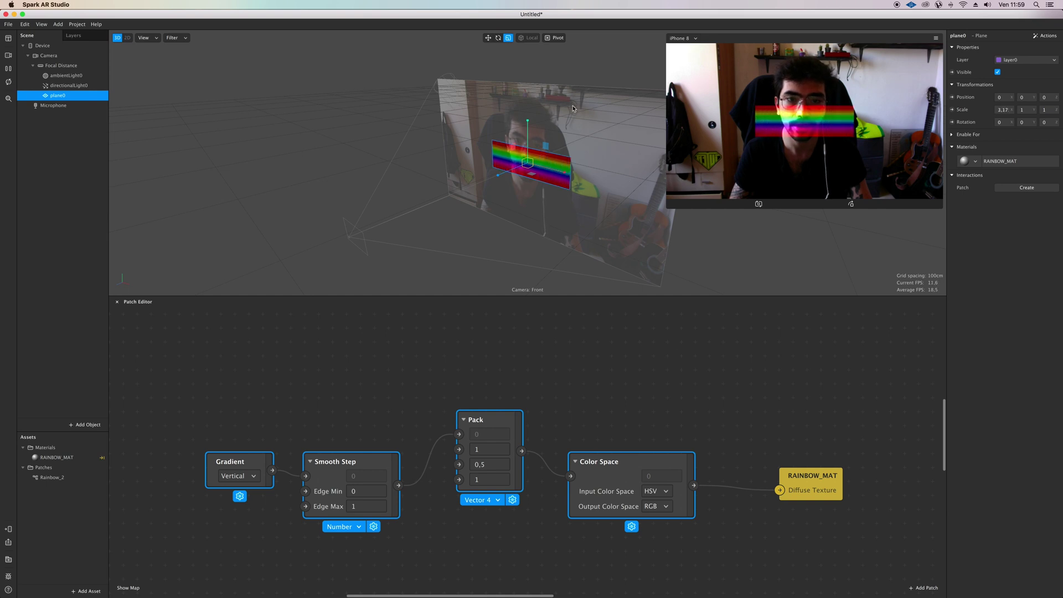
left_click_drag(527, 120, 526, 74)
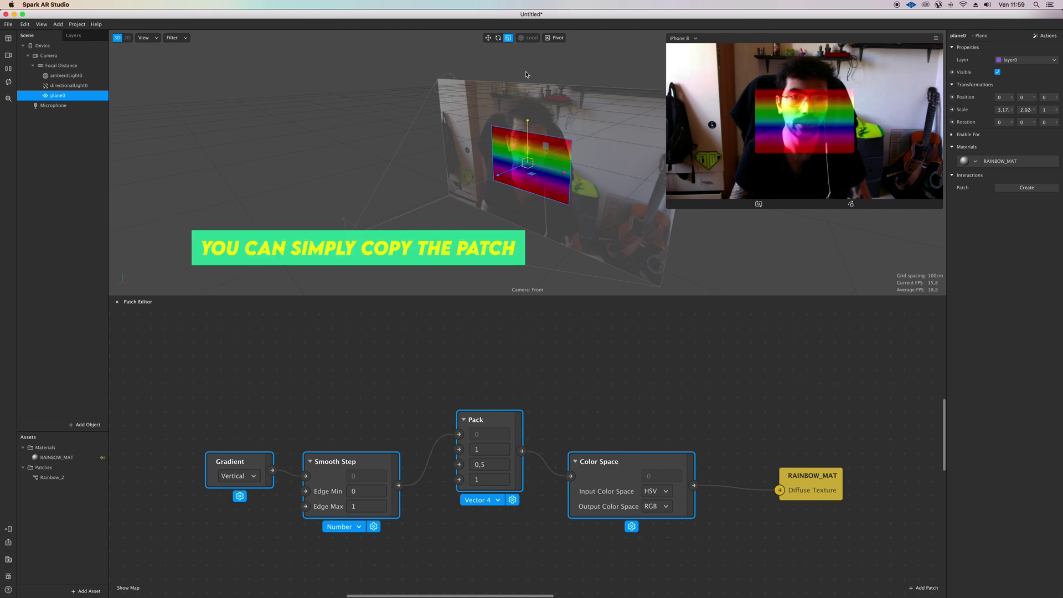
left_click_drag(567, 177, 579, 181)
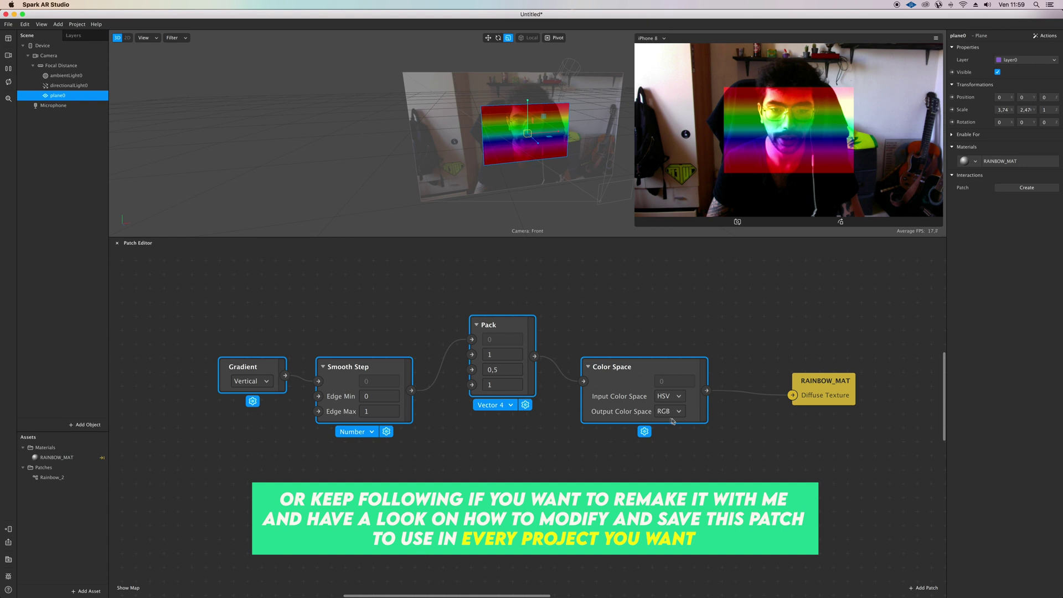
Move the four rainbow patches further up in the Patch Editor
scroll(396, 464, "down", 1)
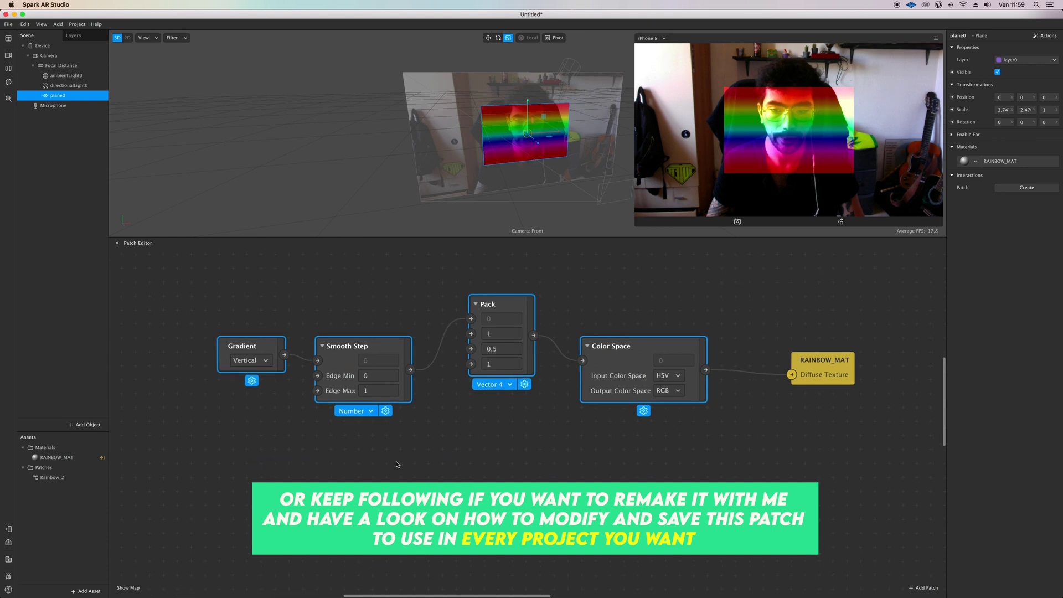
left_click(717, 459)
left_click_drag(740, 467, 205, 296)
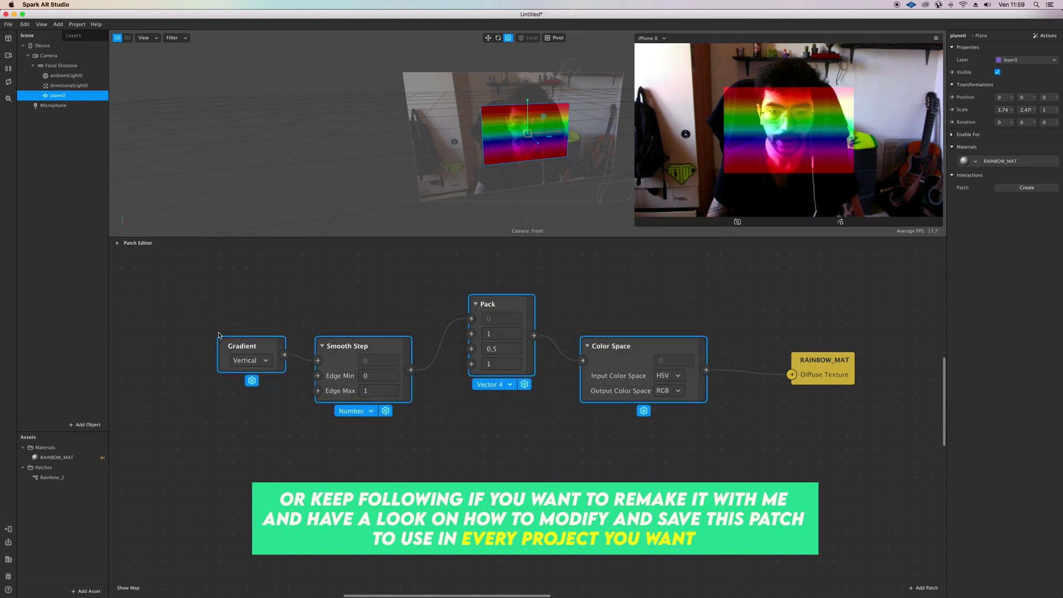
left_click_drag(247, 345, 256, 260)
Add a new Gradient patch below the existing chain, keeping its direction Horizontal
scroll(274, 446, "left", 2)
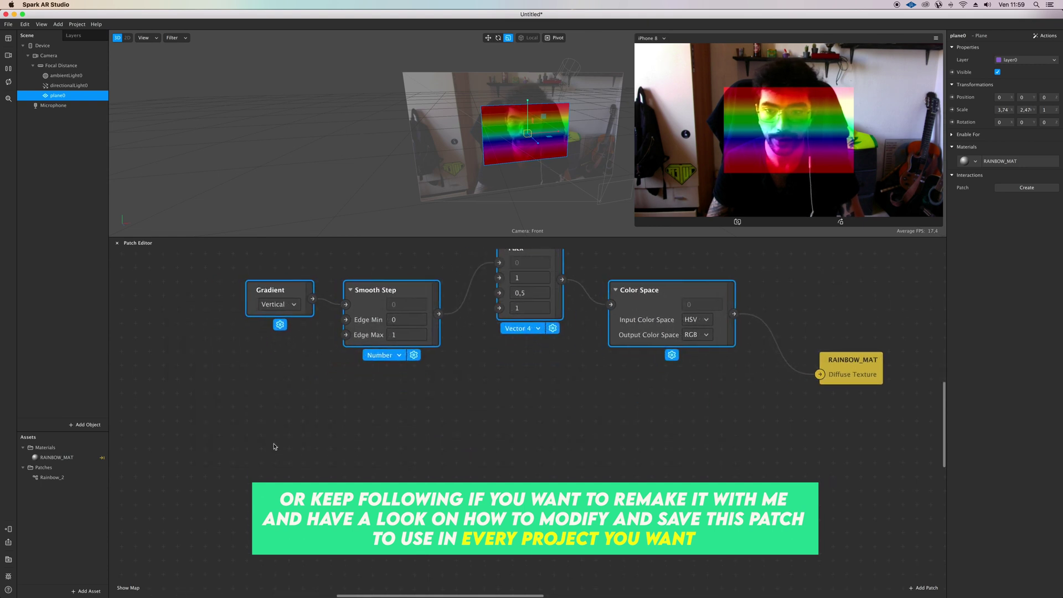
double_click(253, 459)
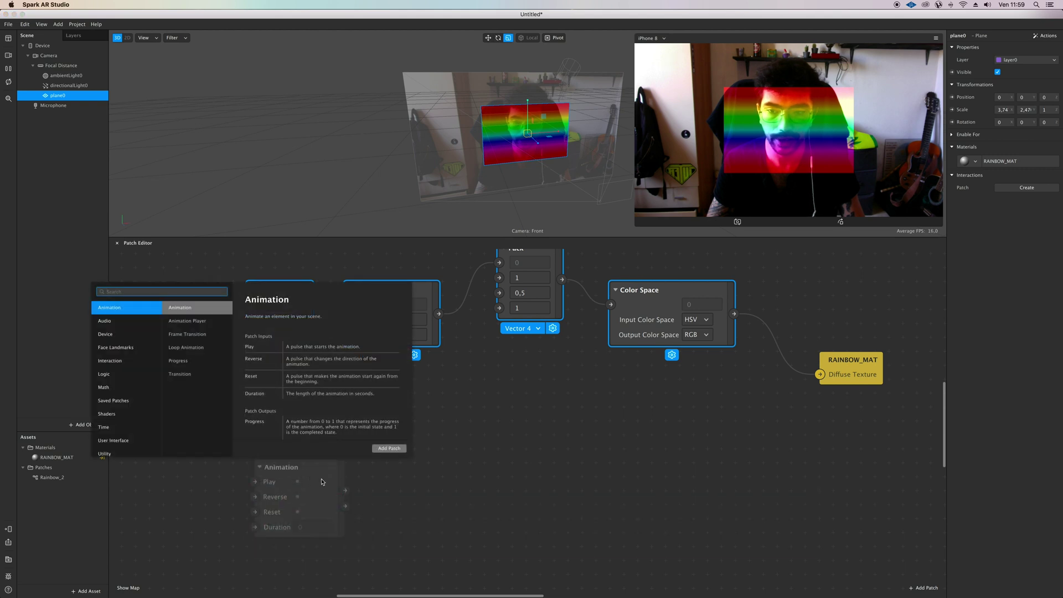
type("g")
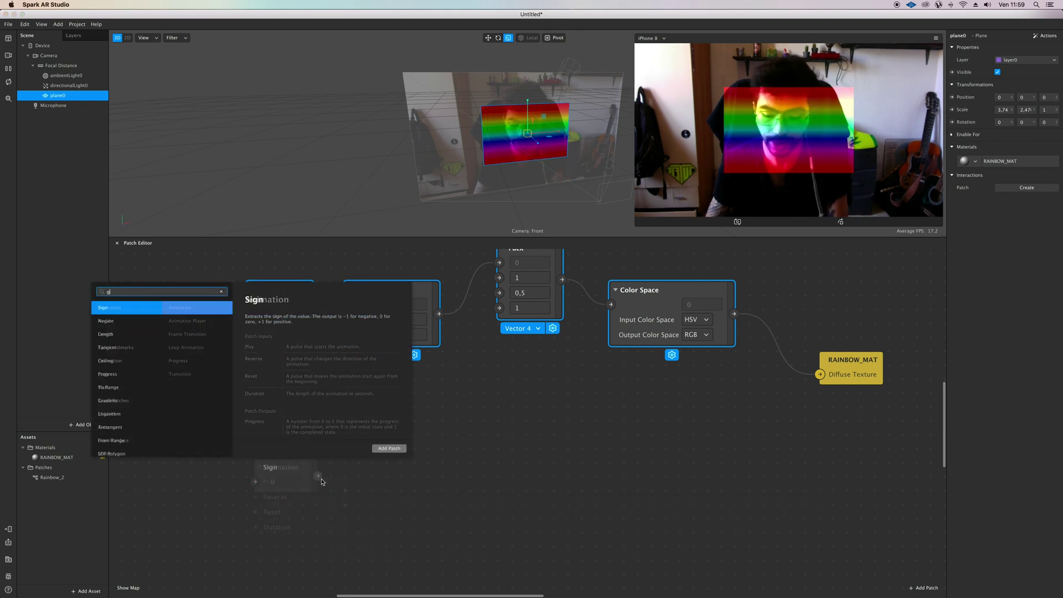
type("rad")
key("Return")
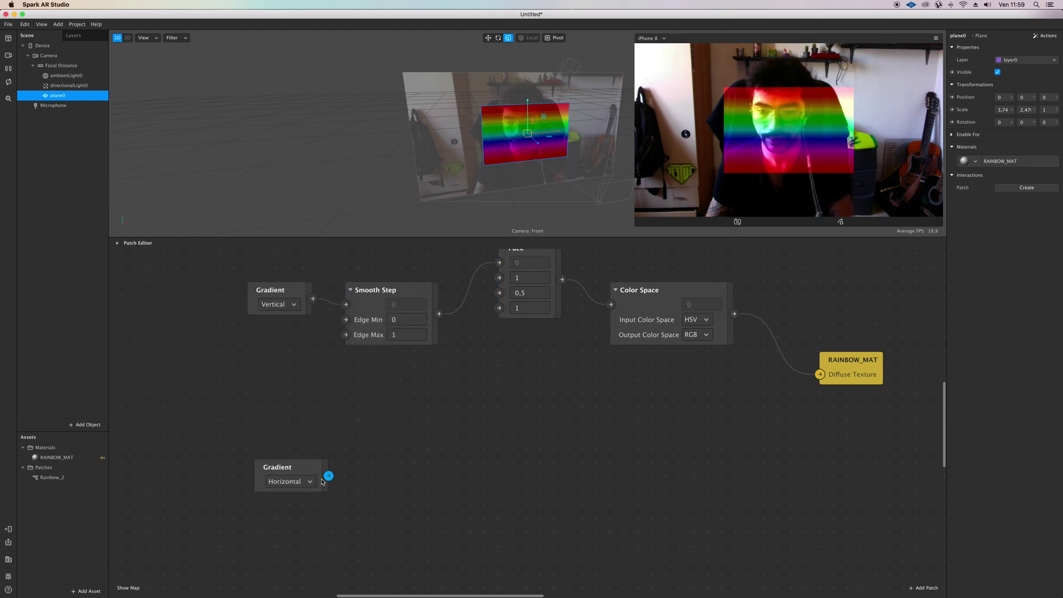
left_click_drag(321, 465, 312, 426)
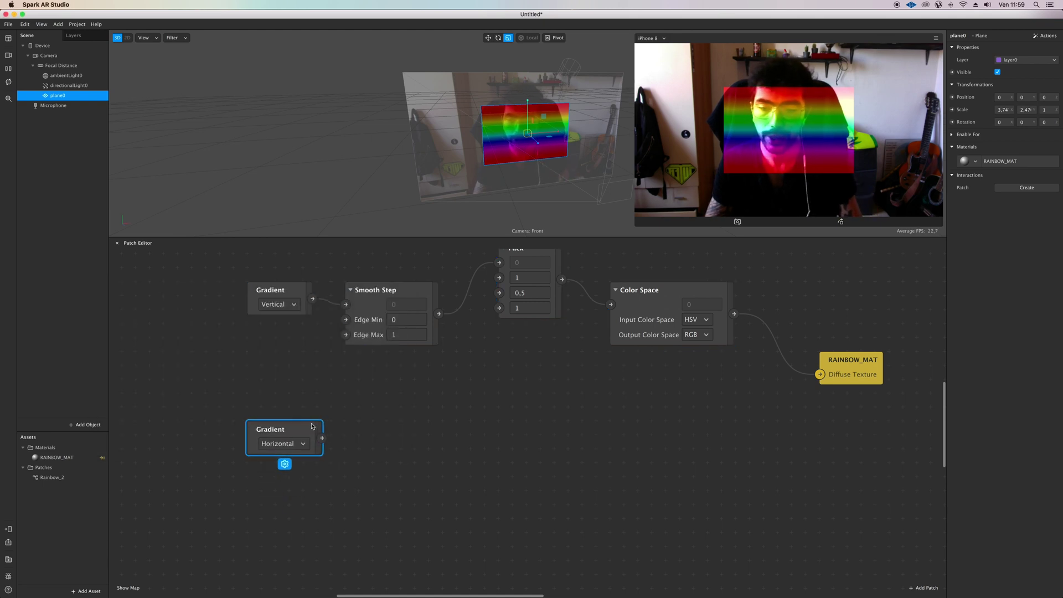
left_click(292, 445)
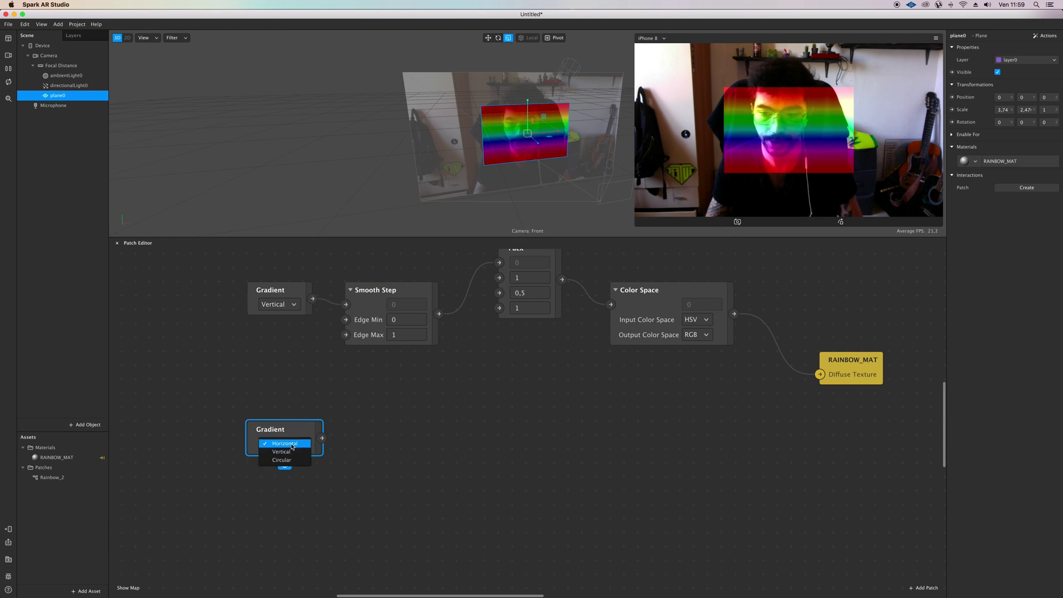
left_click(366, 472)
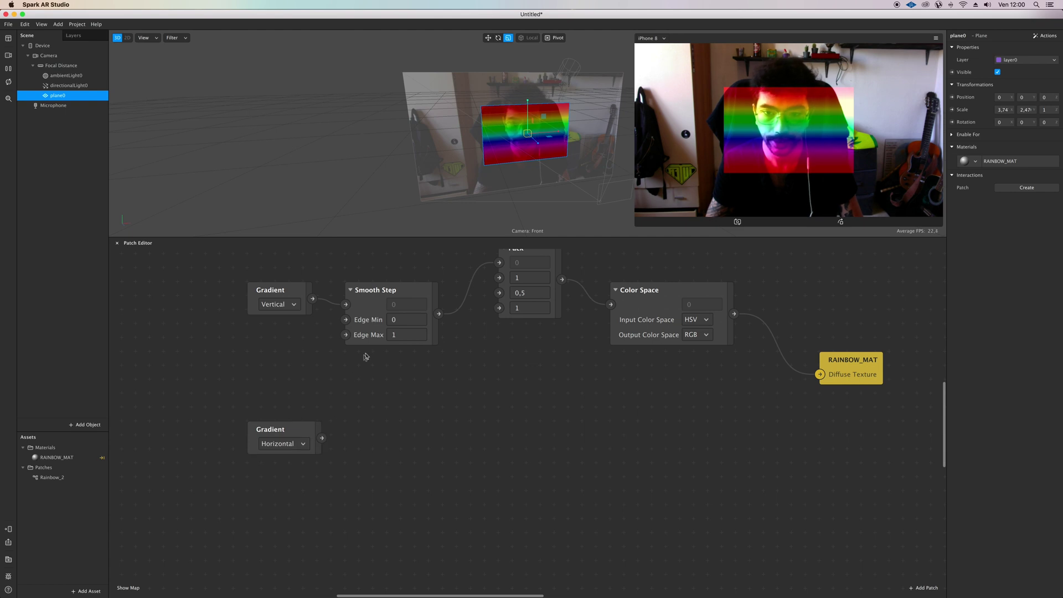
Wire a new Smooth Step patch from the horizontal Gradient's output and position it
left_click_drag(381, 299, 396, 299)
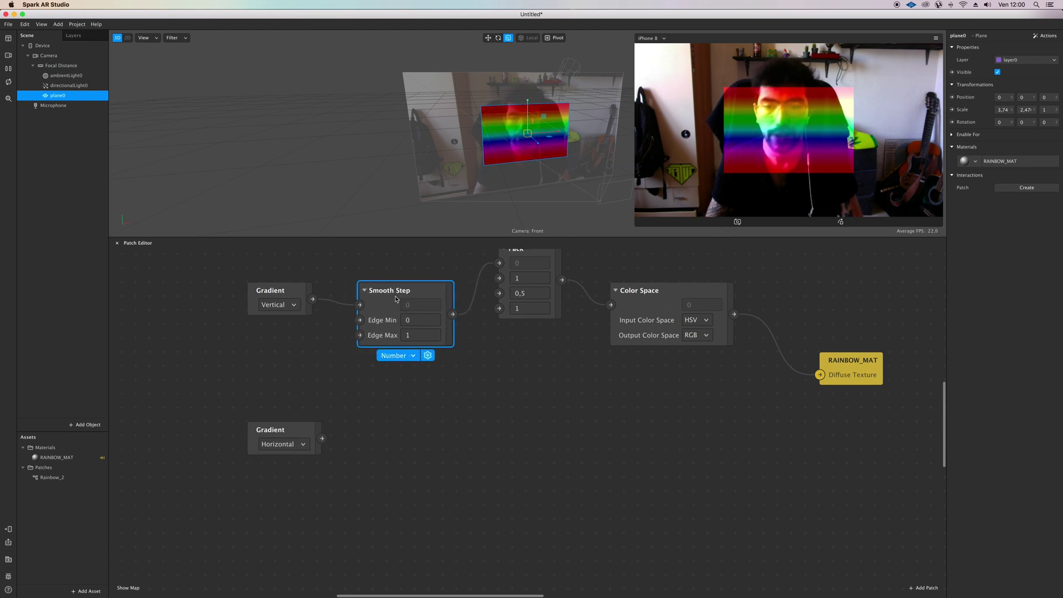
scroll(396, 299, "left", 1)
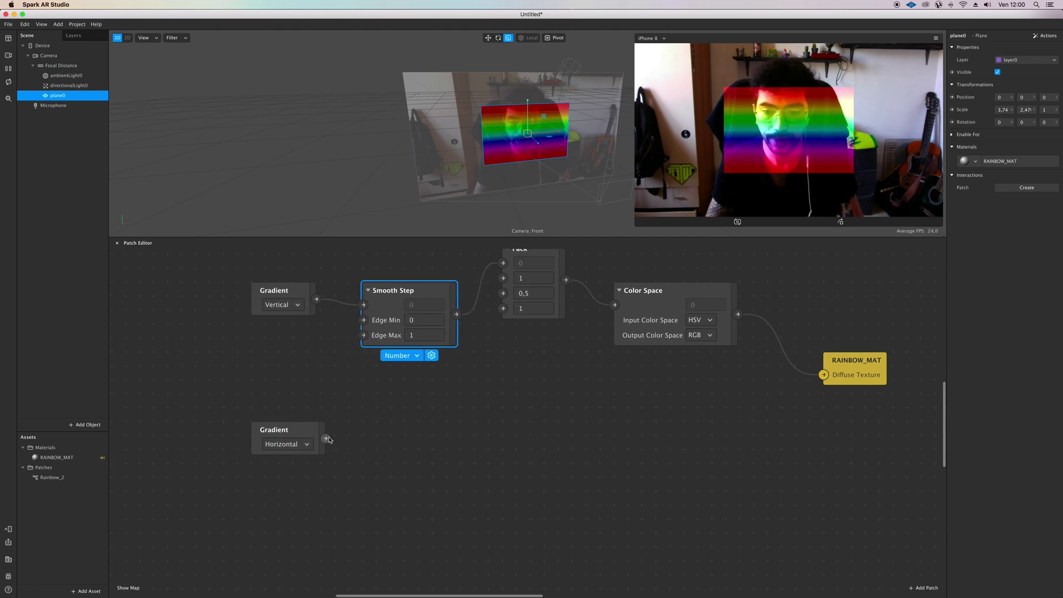
left_click_drag(326, 439, 395, 442)
type("smooth")
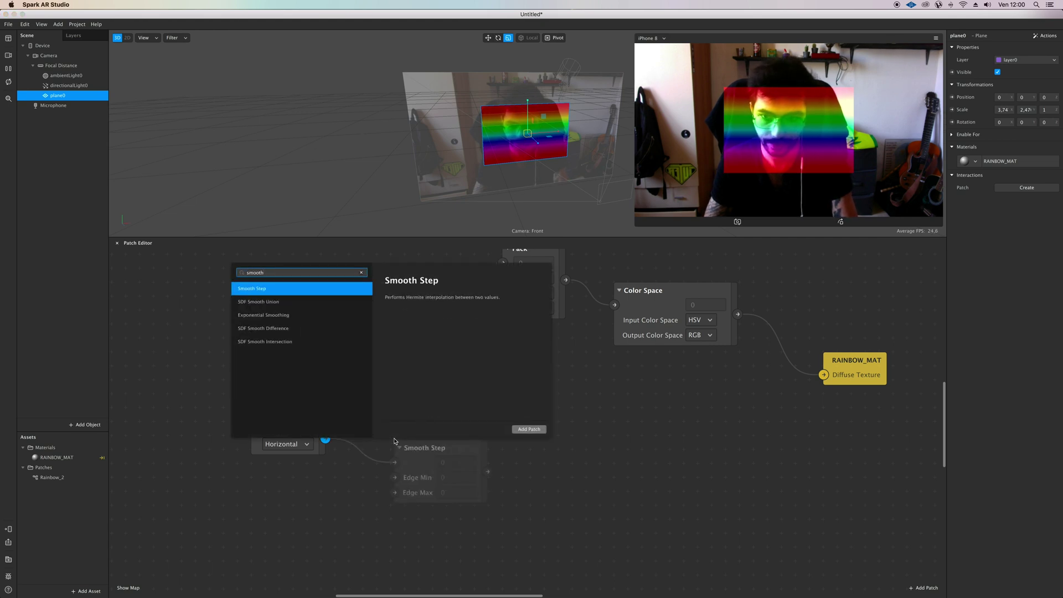
key("Return")
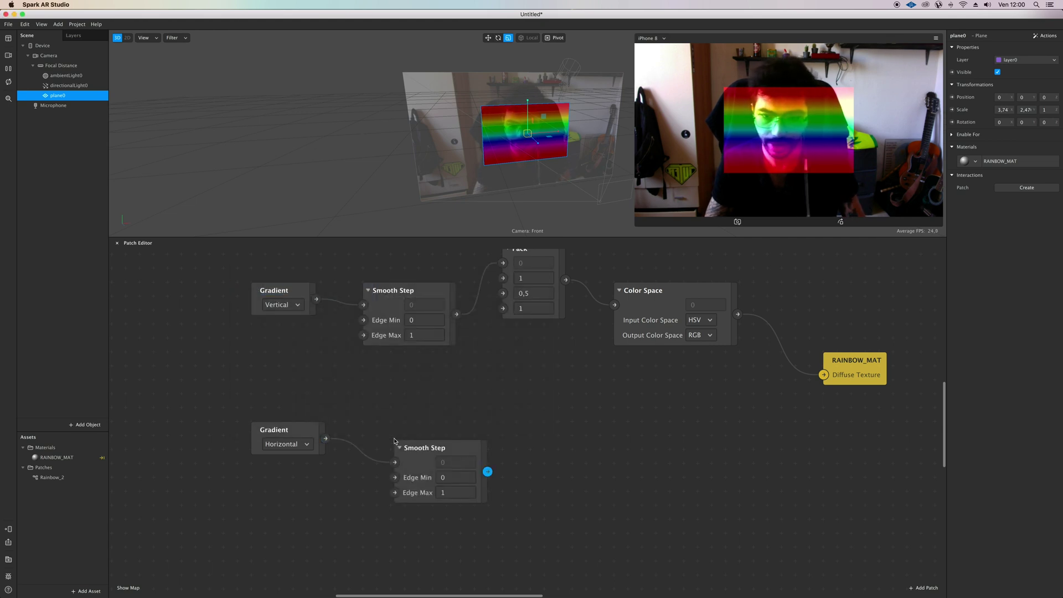
left_click(425, 447)
left_click_drag(425, 446, 446, 429)
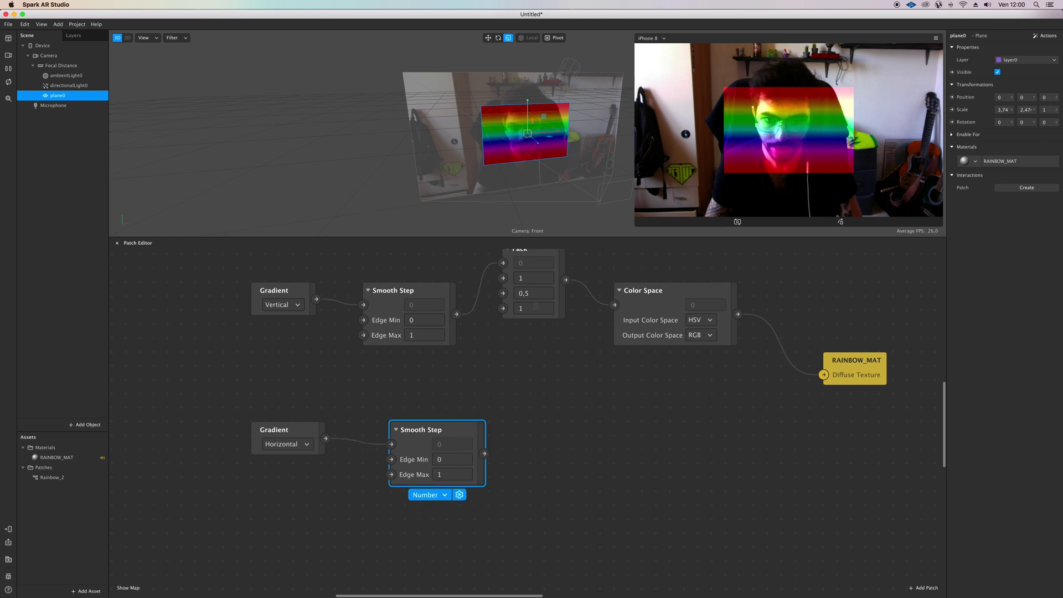
scroll(537, 312, "up", 2)
scroll(554, 437, "down", 4)
scroll(540, 434, "up", 2)
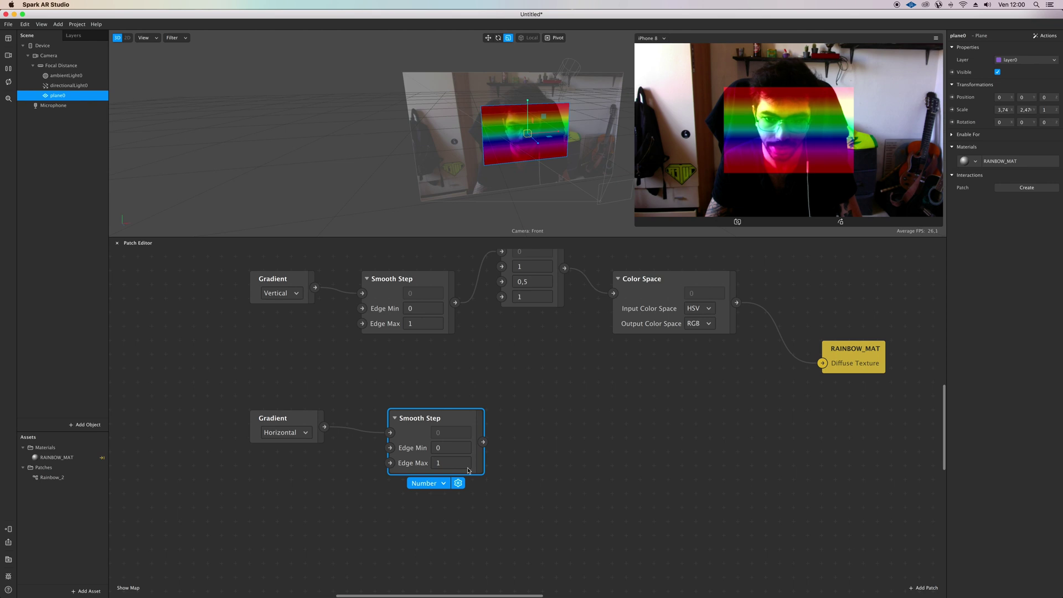
left_click_drag(439, 416, 423, 416)
scroll(417, 408, "up", 4)
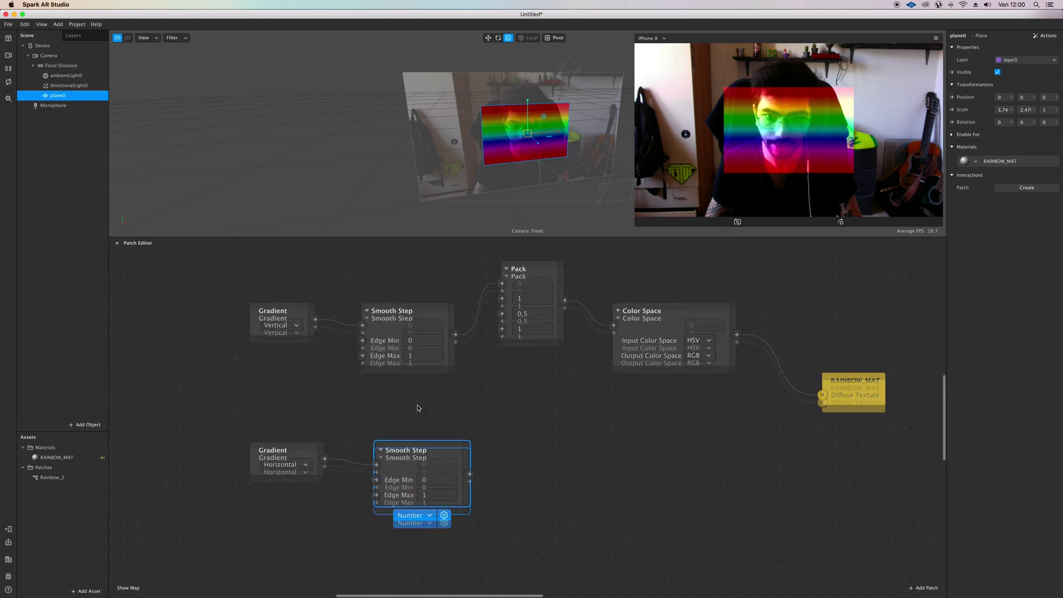
scroll(417, 408, "down", 1)
Add a Pack patch after the lower Smooth Step and set it to four inputs
left_click_drag(460, 491, 503, 466)
type("pack")
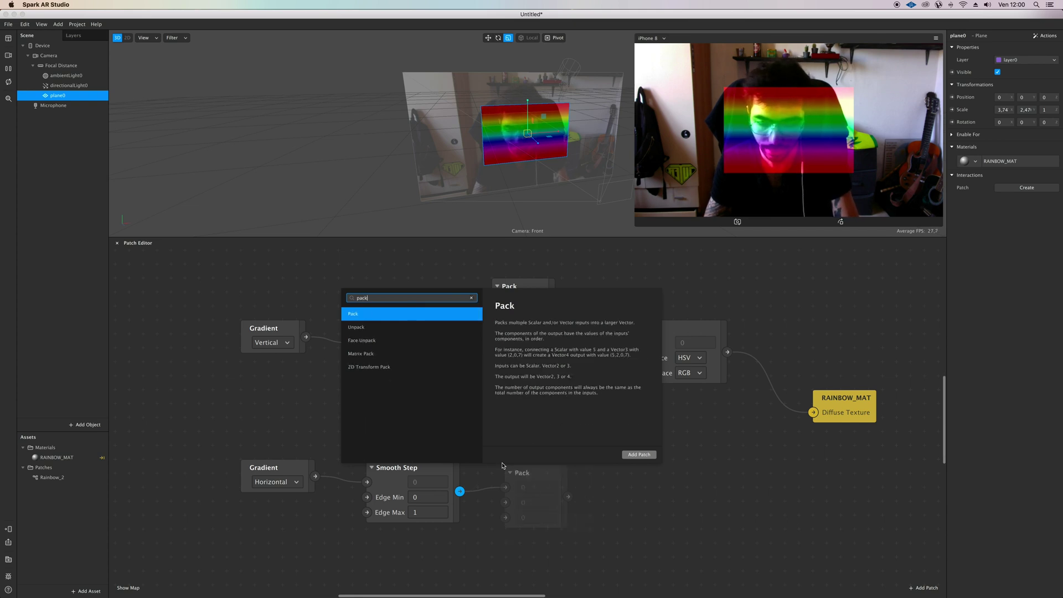
key("Return")
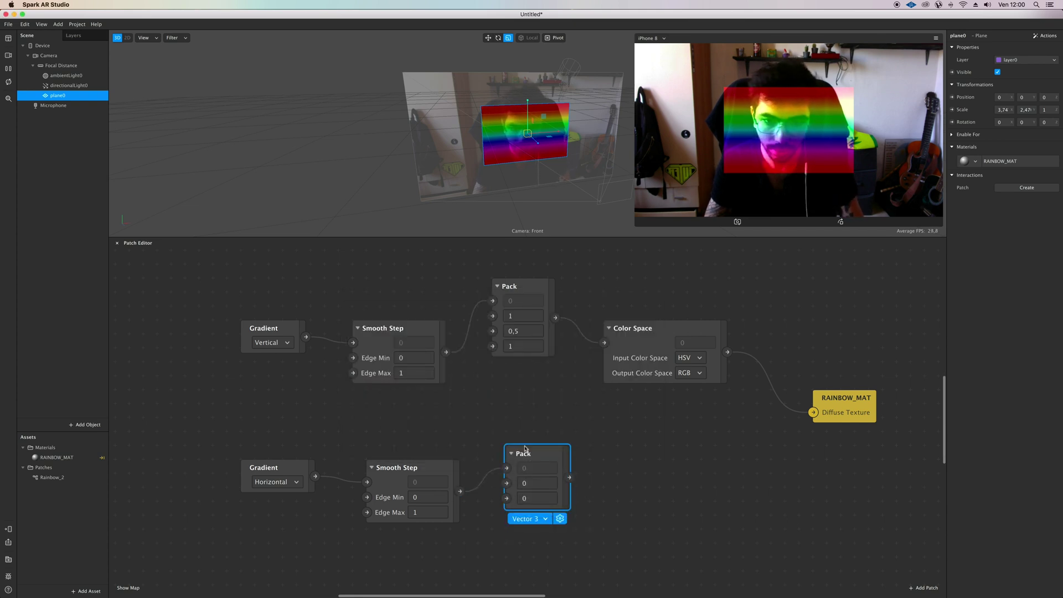
left_click(535, 508)
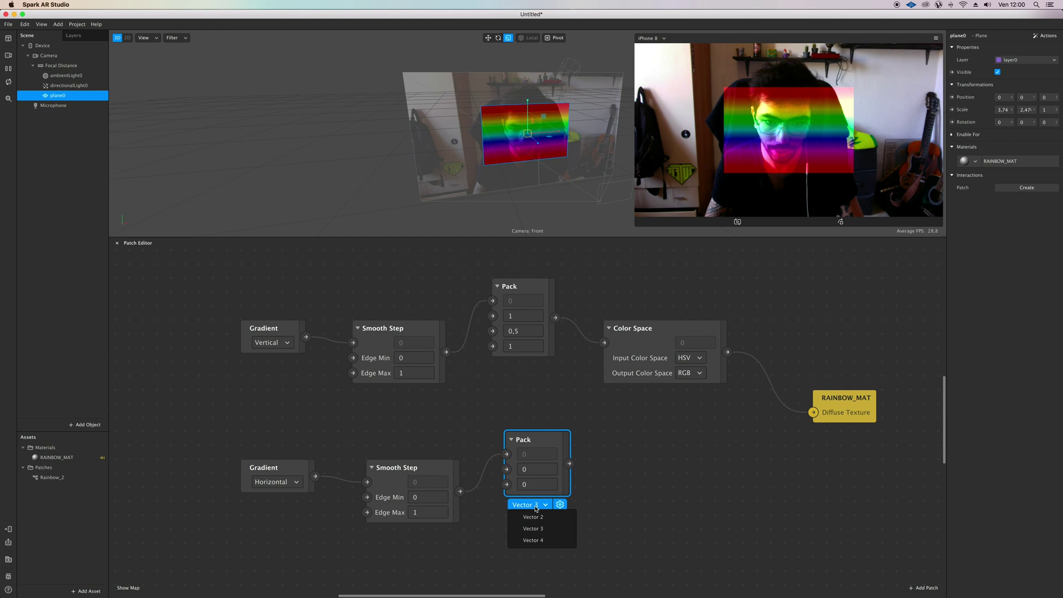
left_click(541, 540)
left_click(544, 548)
left_click(535, 438)
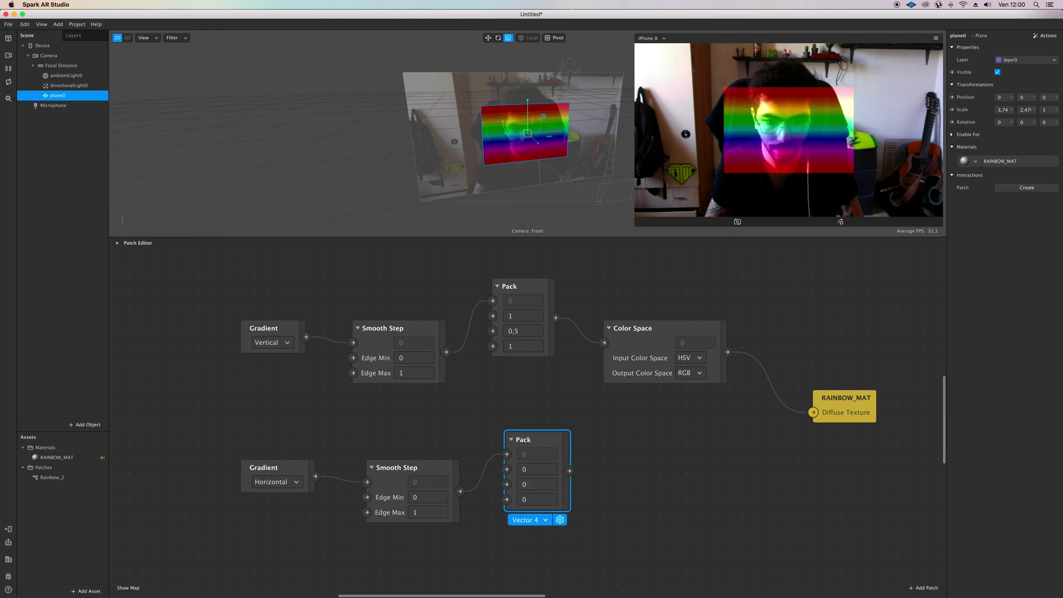
scroll(548, 471, "right", 5)
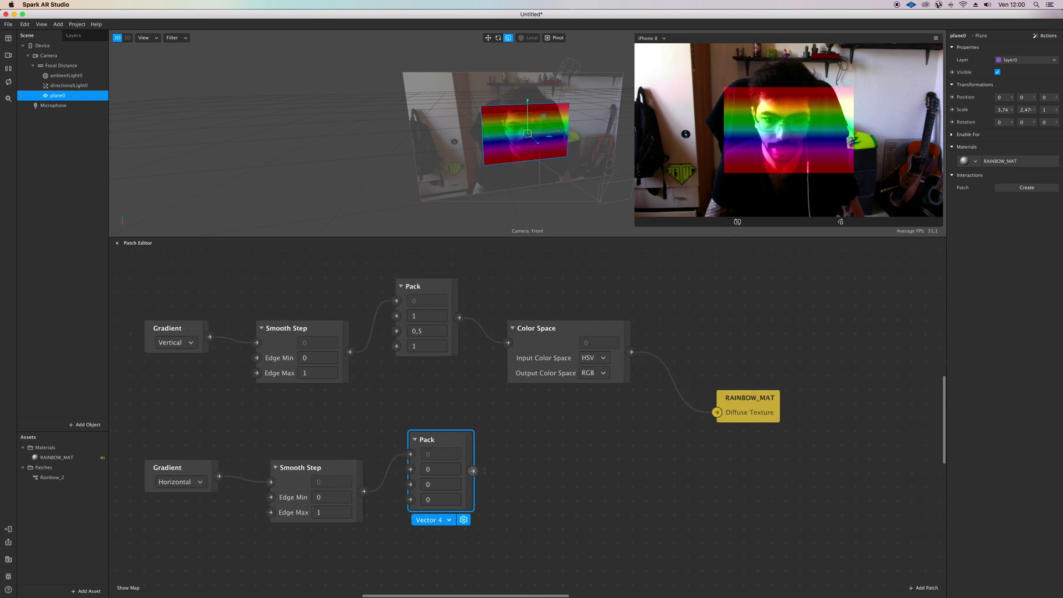
Add a Color Space patch after the Pack with input color space HSV
left_click_drag(474, 472, 534, 475)
type("color space")
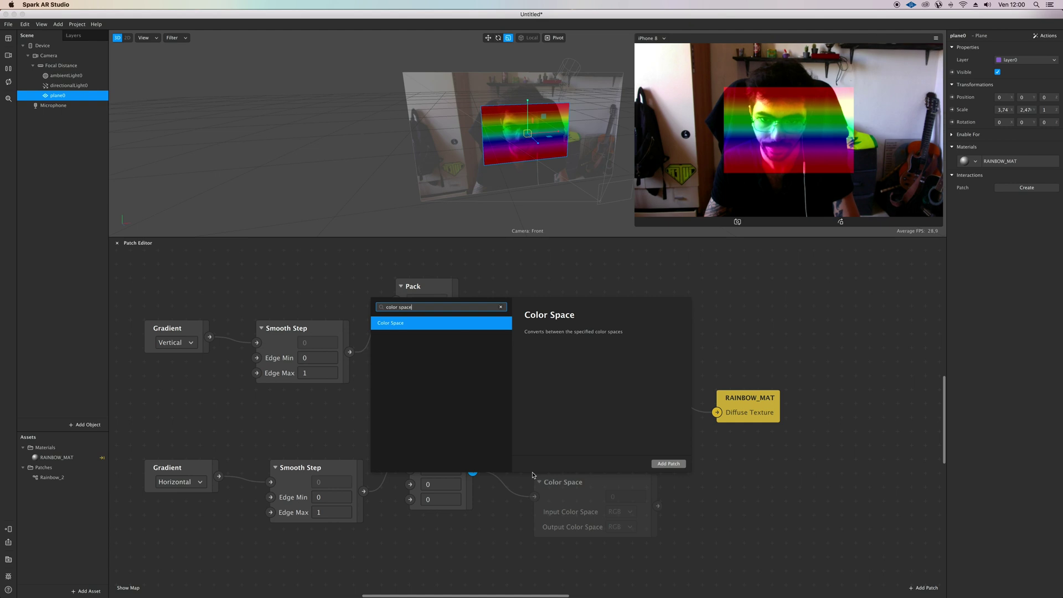
key("Return")
left_click_drag(573, 473, 558, 445)
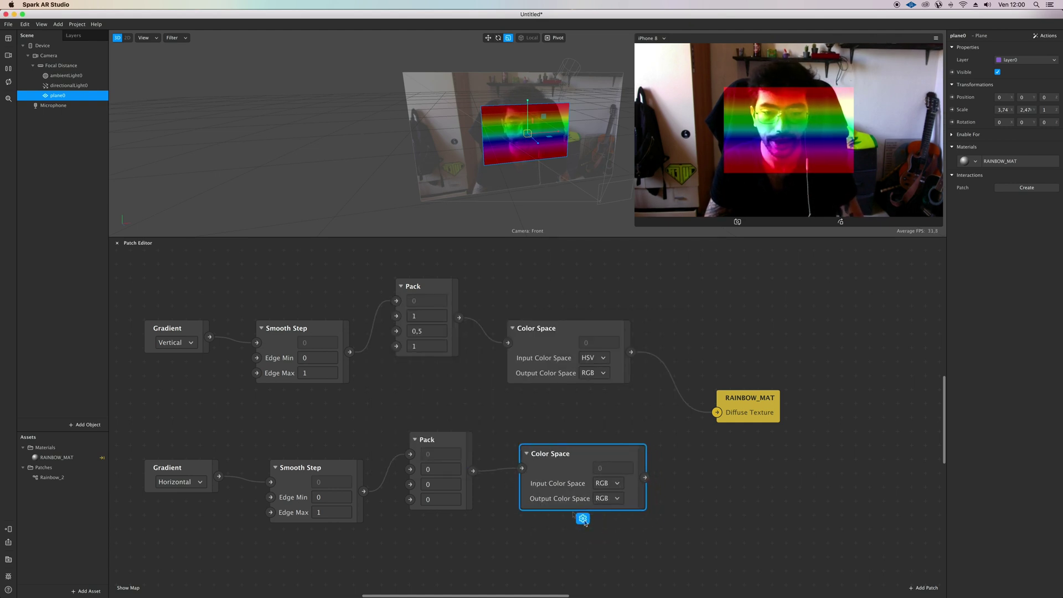
left_click(609, 483)
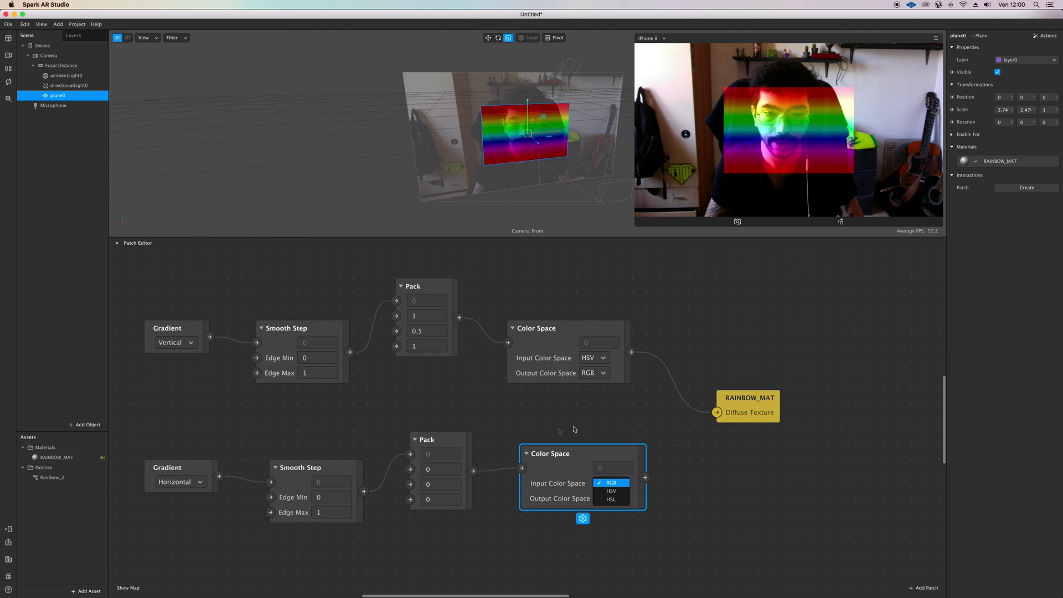
left_click(612, 491)
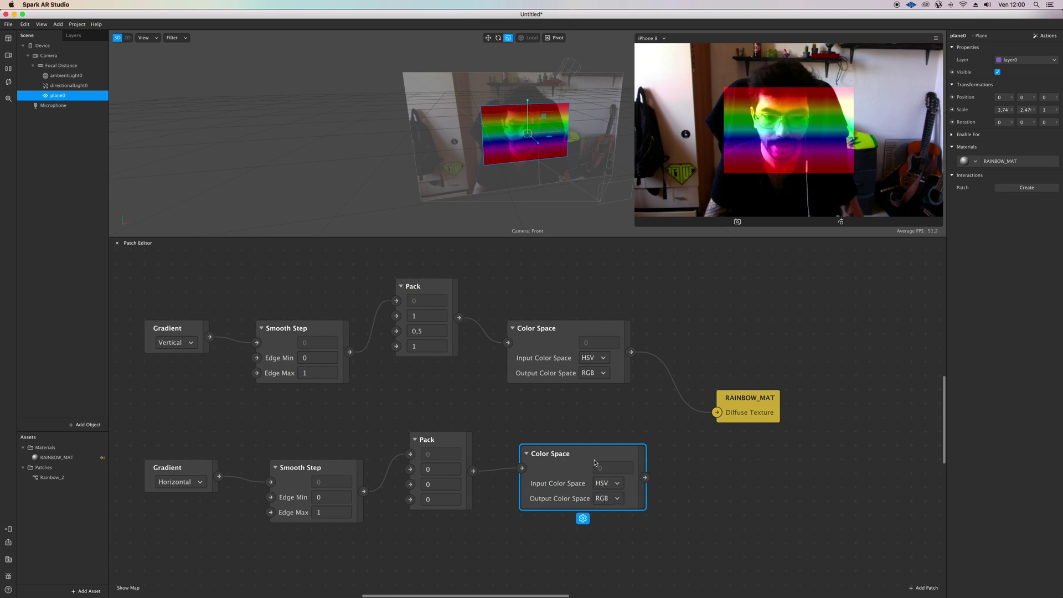
Rewire RAINBOW_MAT's Diffuse Texture from the upper chain to the new Color Space output
scroll(746, 419, "down", 1)
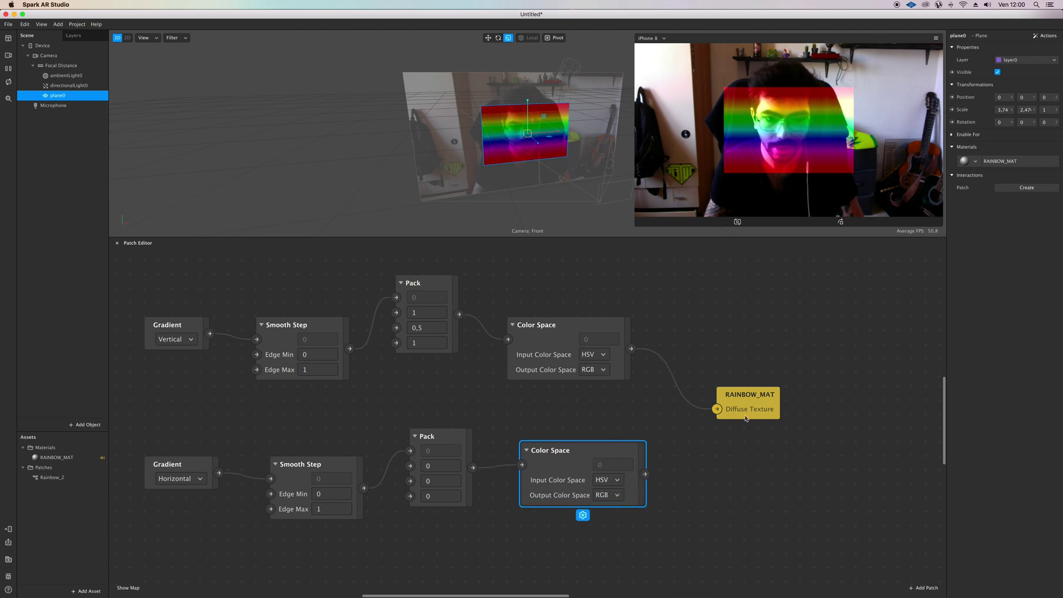
left_click_drag(716, 410, 705, 328)
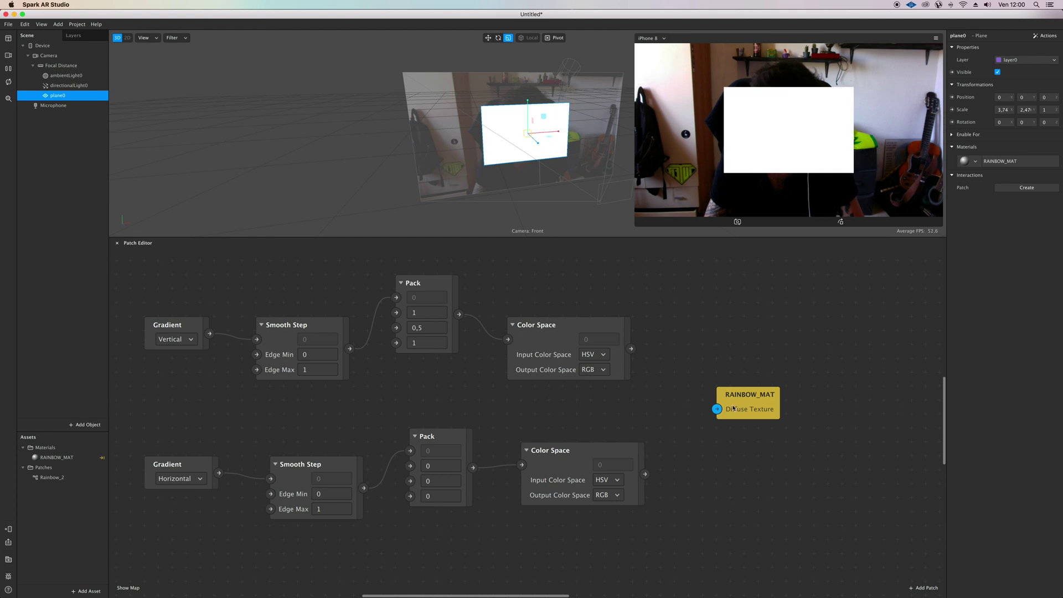
left_click_drag(732, 409, 733, 449)
mouse_move(645, 474)
left_mouse_down()
mouse_move(716, 452)
mouse_move(775, 458)
left_mouse_up()
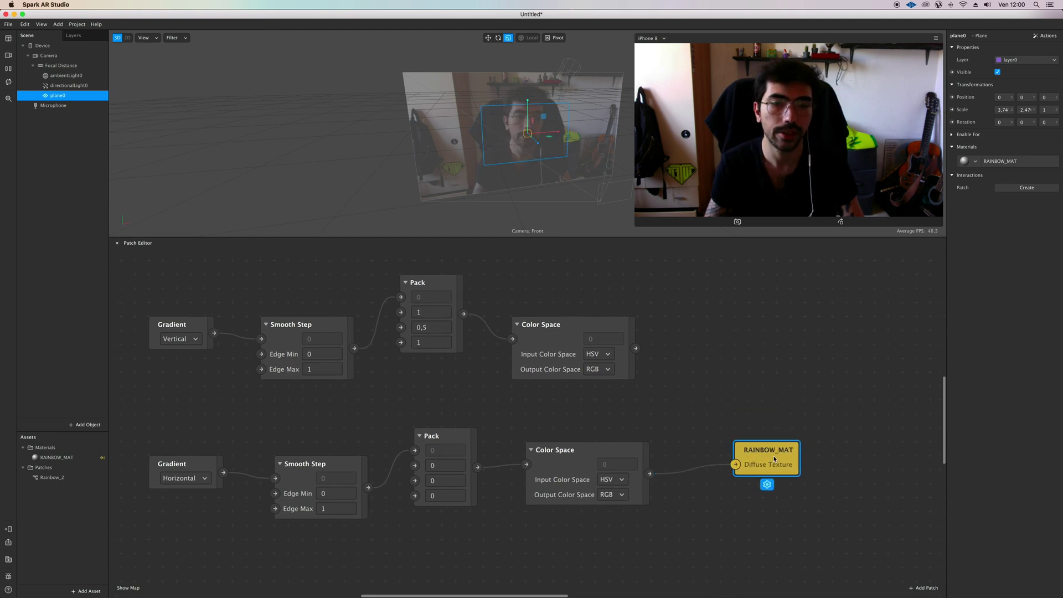
scroll(774, 459, "left", 3)
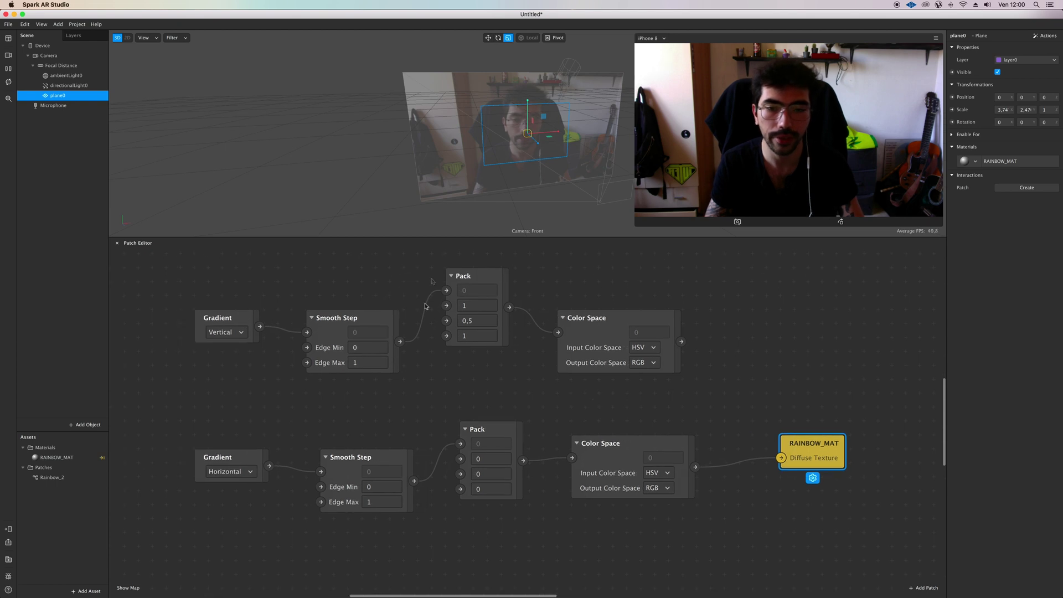
Shift the upper Pack node slightly to the right
left_click(477, 283)
left_click_drag(477, 283, 489, 283)
scroll(443, 301, "up", 2)
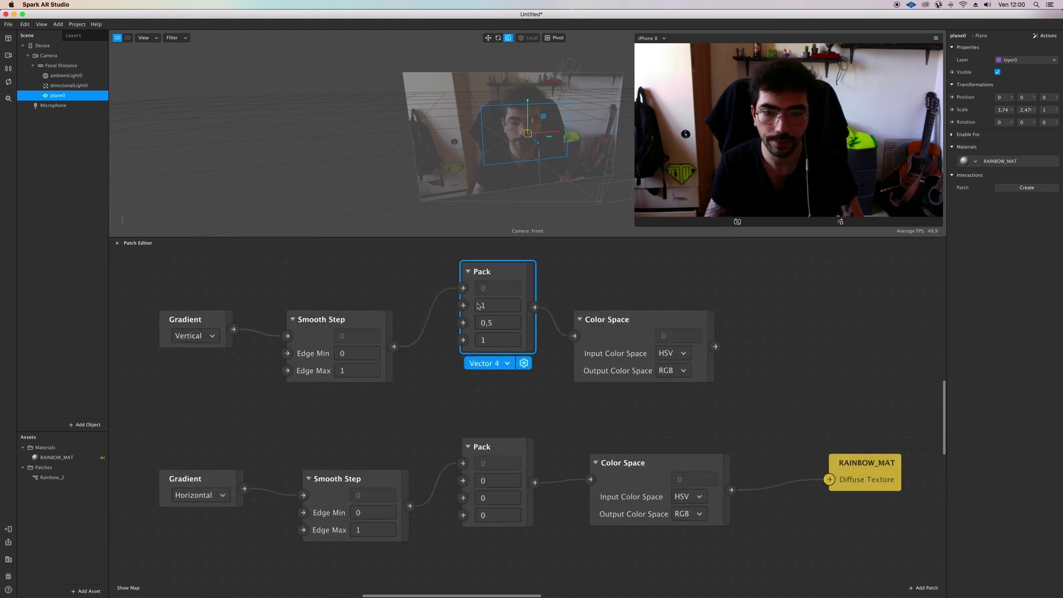
scroll(496, 366, "down", 2)
scroll(487, 415, "right", 2)
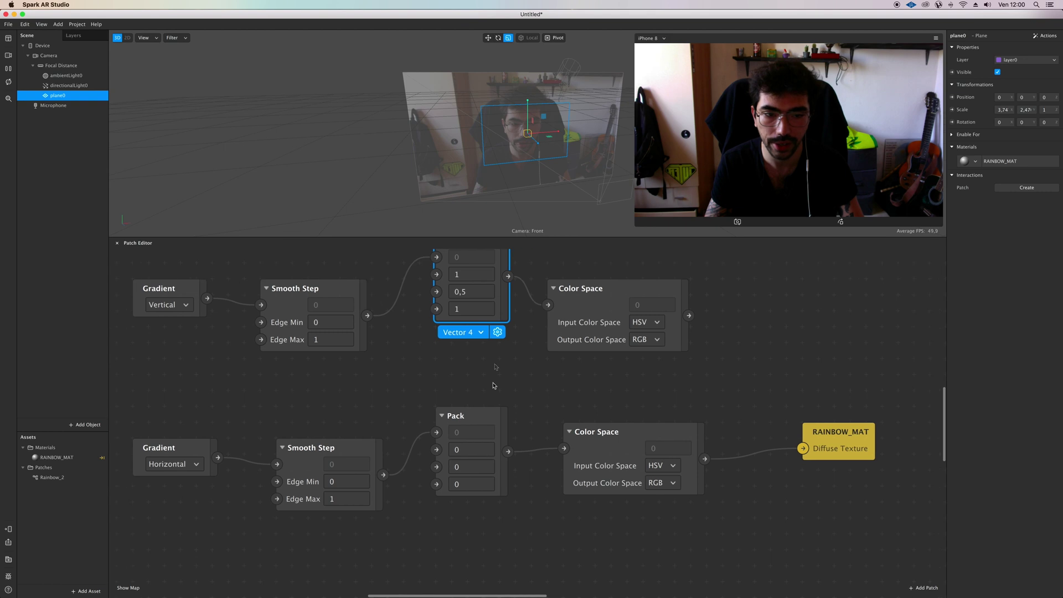
Set the lower Pack's second, third and fourth values to 1, 0,5 and 1
left_click(475, 449)
scroll(475, 449, "up", 2)
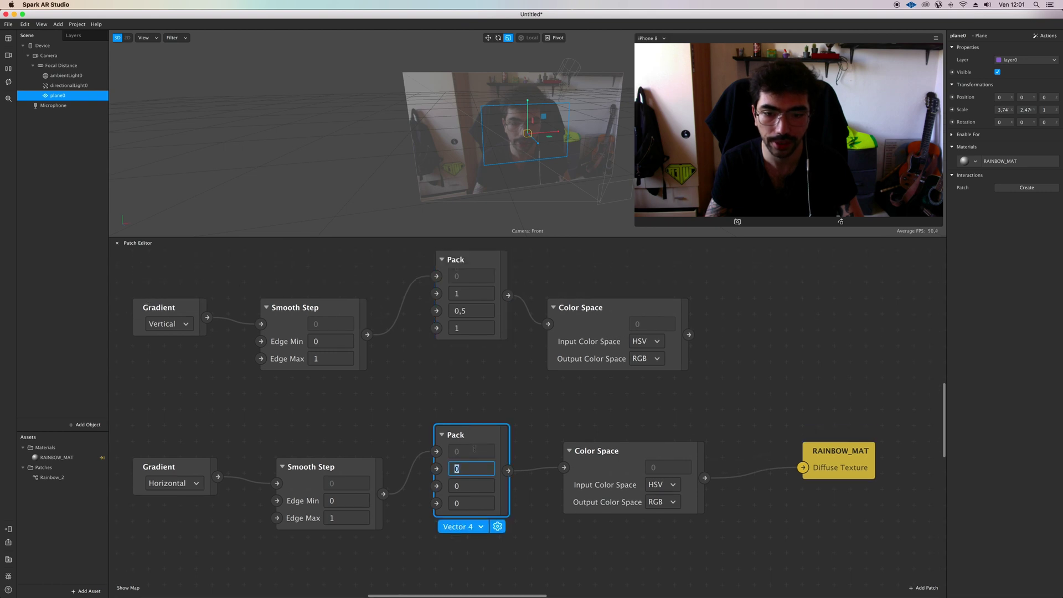
type("1")
key("Return")
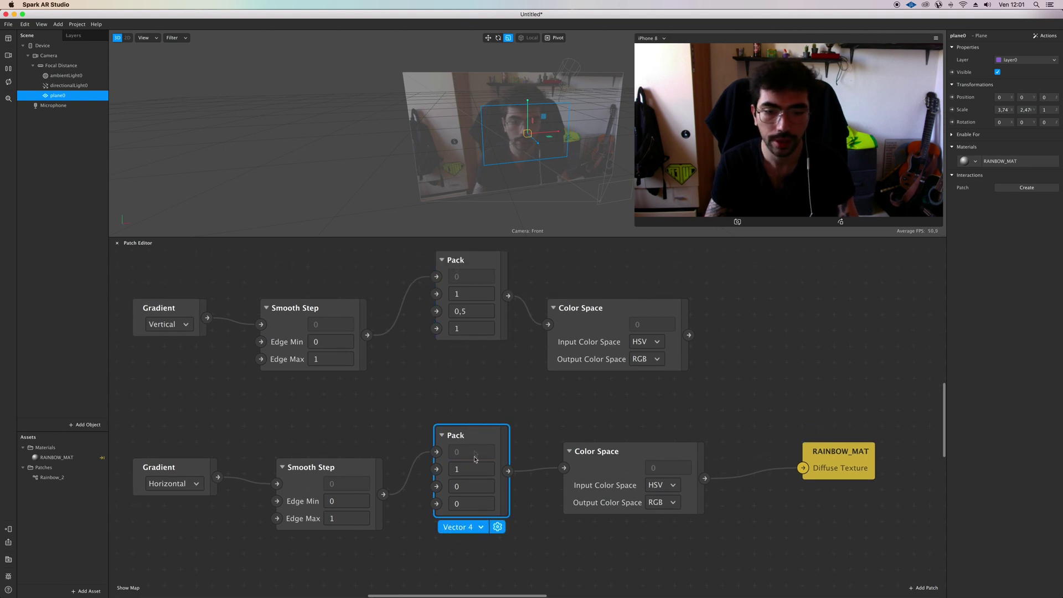
left_click(470, 486)
key("BackSpace")
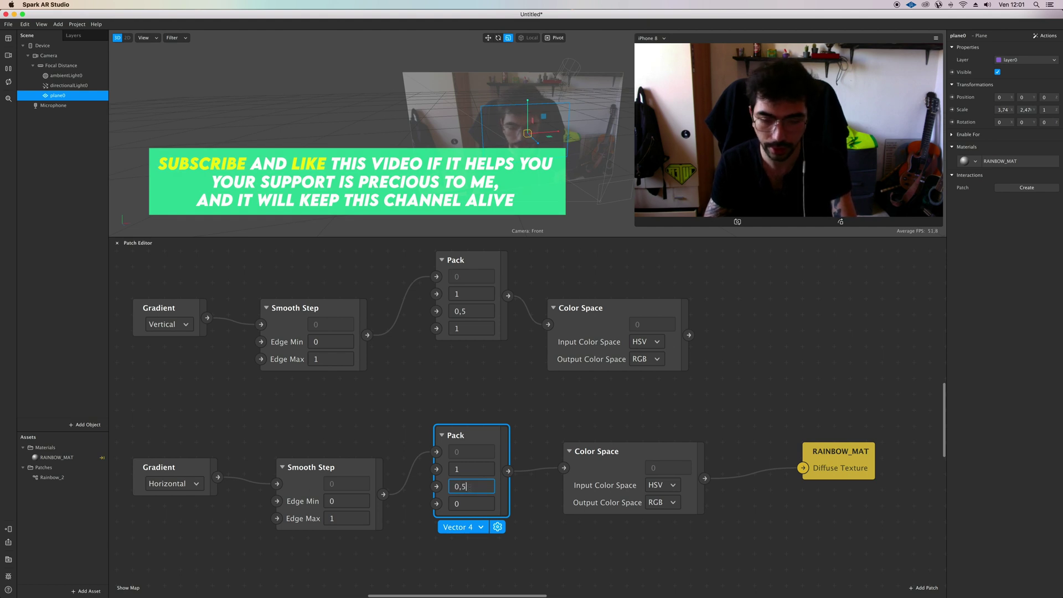
key("Return")
left_click(469, 503)
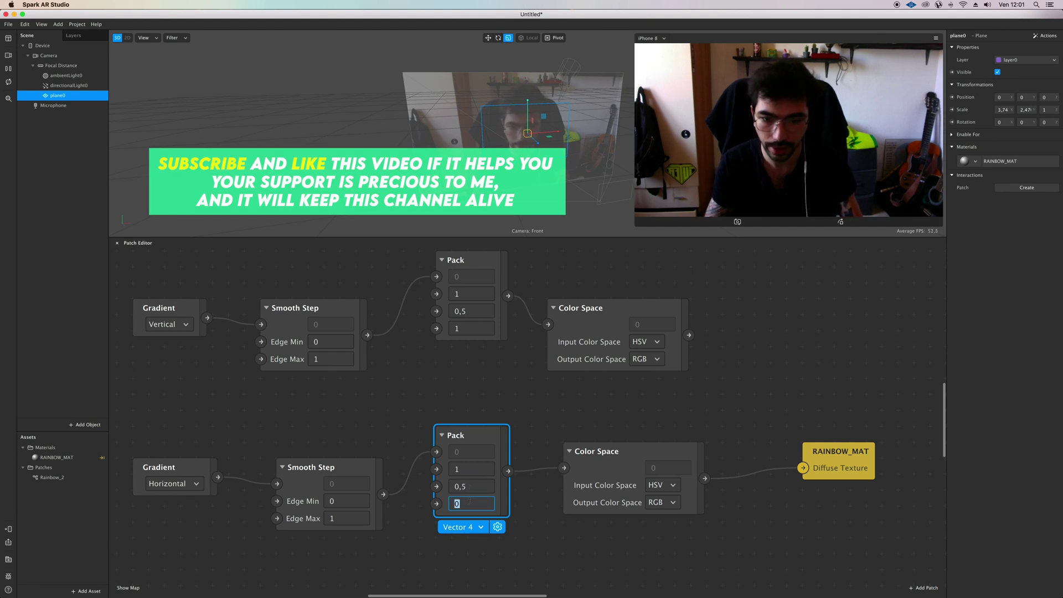
type("1")
key("Return")
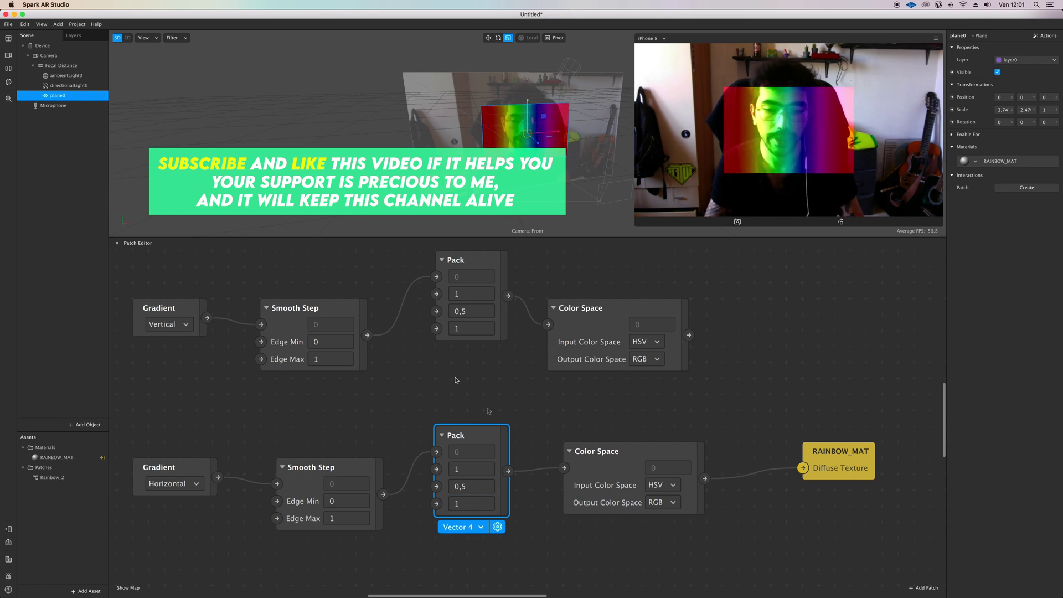
Set RAINBOW_MAT's blend mode to Alpha and adjust its opacity
left_click(61, 457)
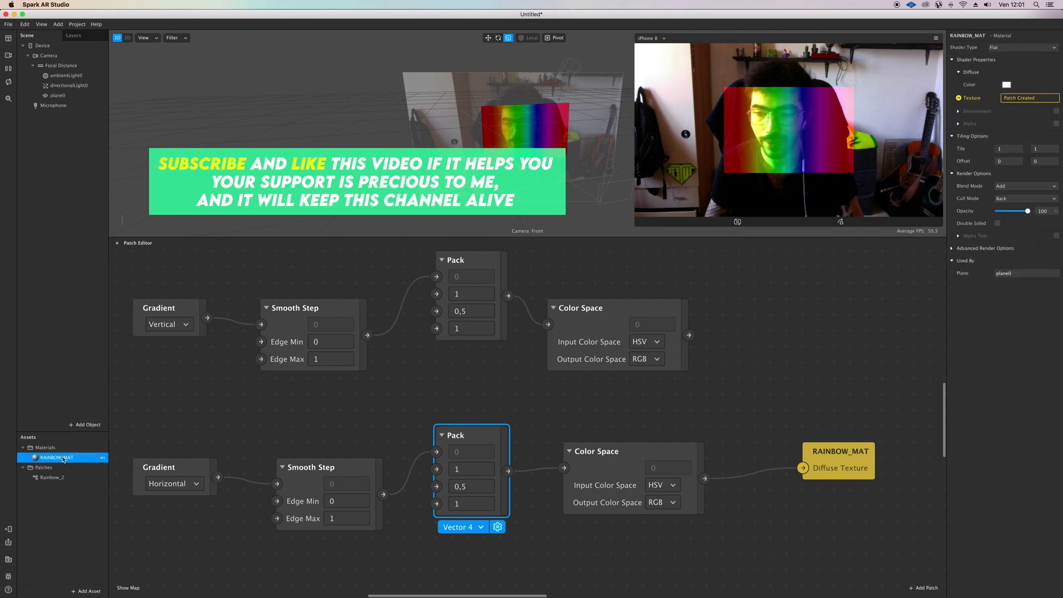
left_click(1002, 187)
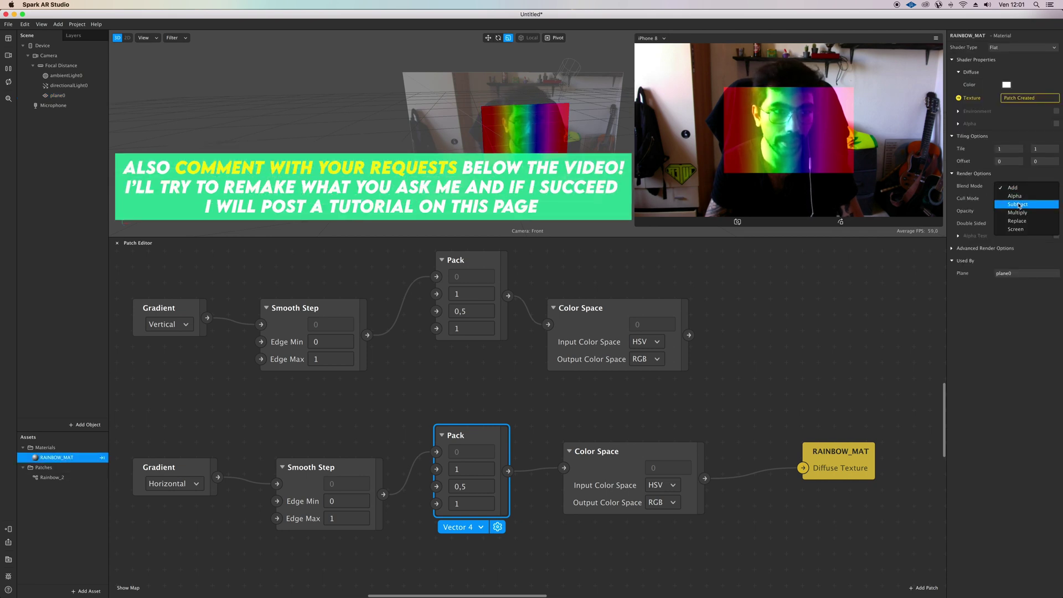
left_click(1019, 199)
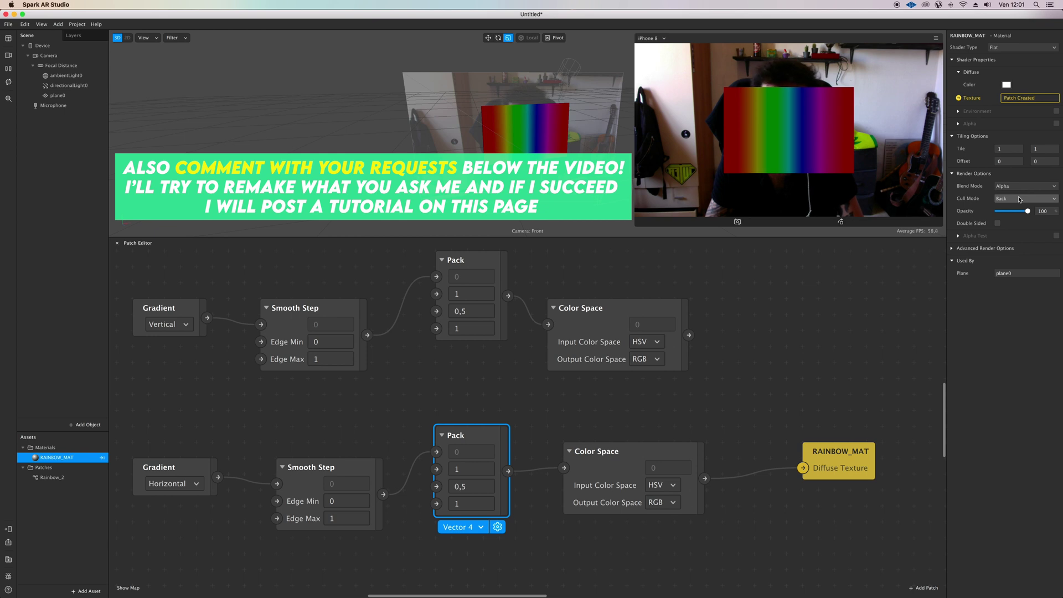
mouse_move(1023, 211)
left_mouse_down()
mouse_move(1013, 215)
mouse_move(1028, 212)
left_mouse_up()
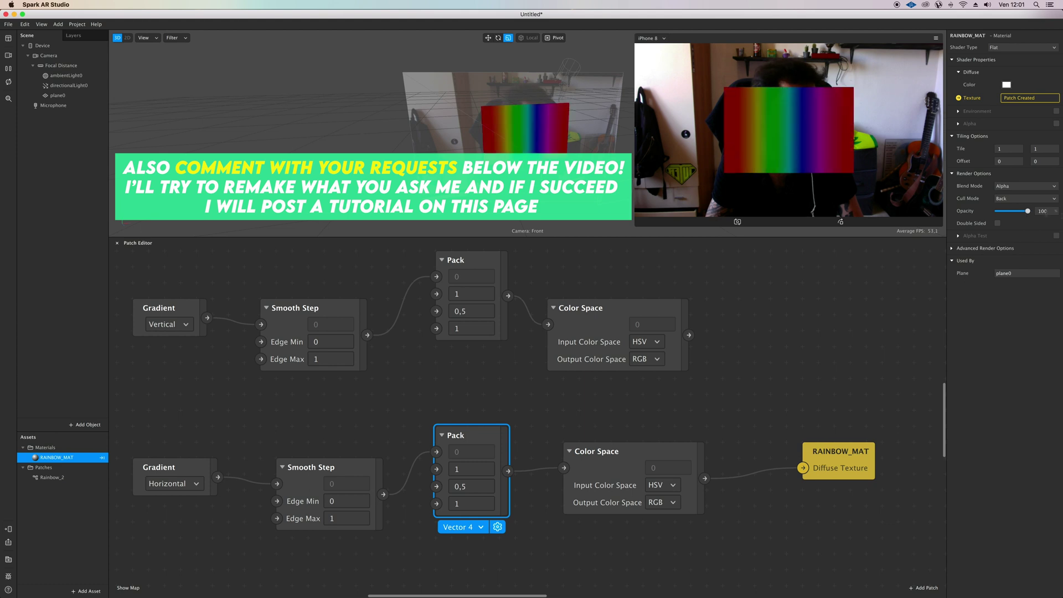
Try the Add blend mode, then settle on Screen for RAINBOW_MAT
left_click(1009, 186)
left_click(1010, 192)
left_click(1009, 188)
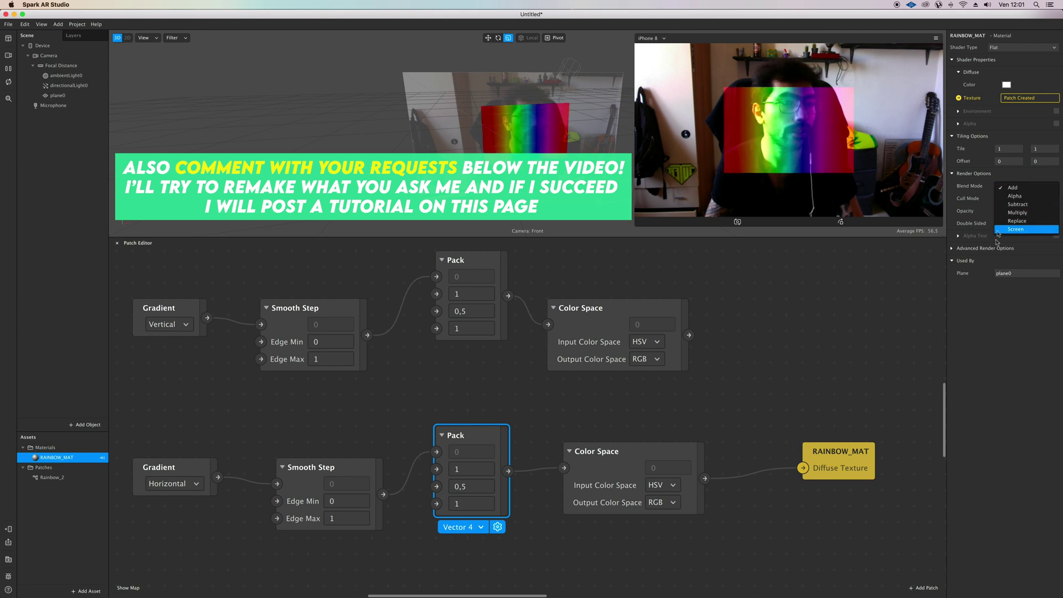
left_click(1014, 231)
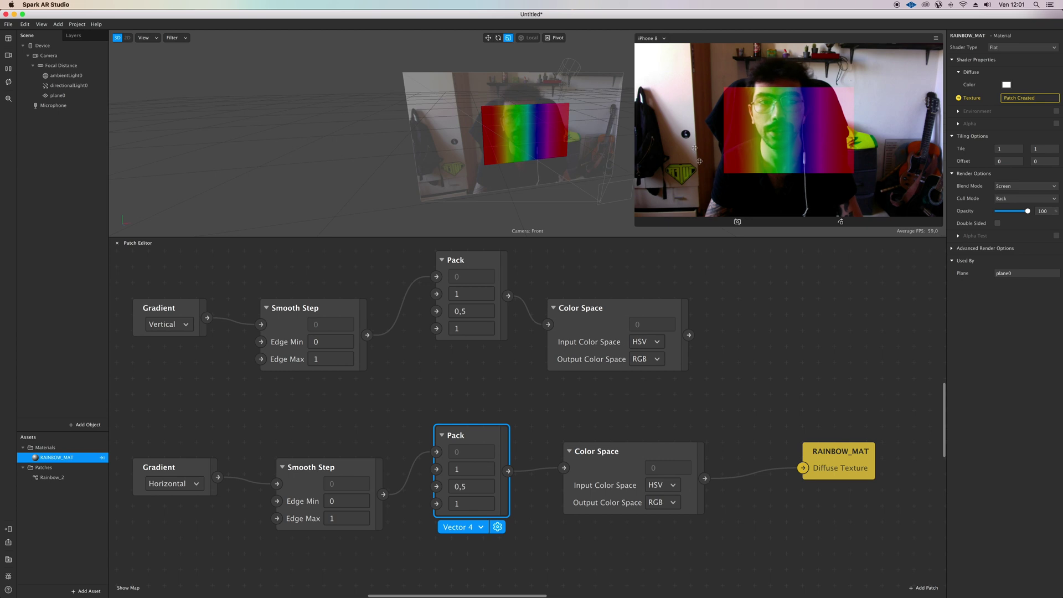
left_click(1018, 187)
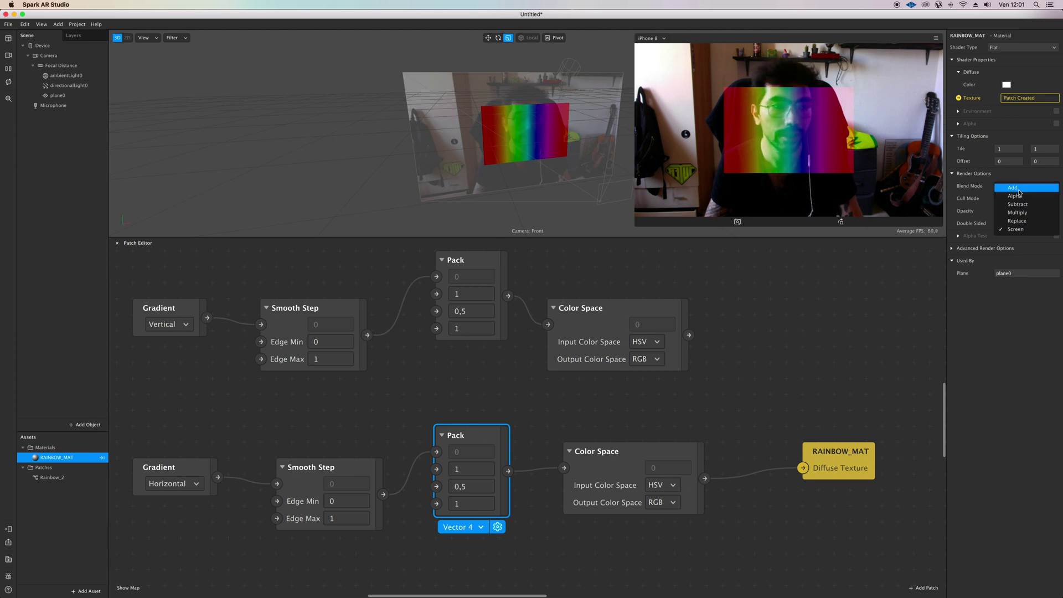
left_click(1016, 229)
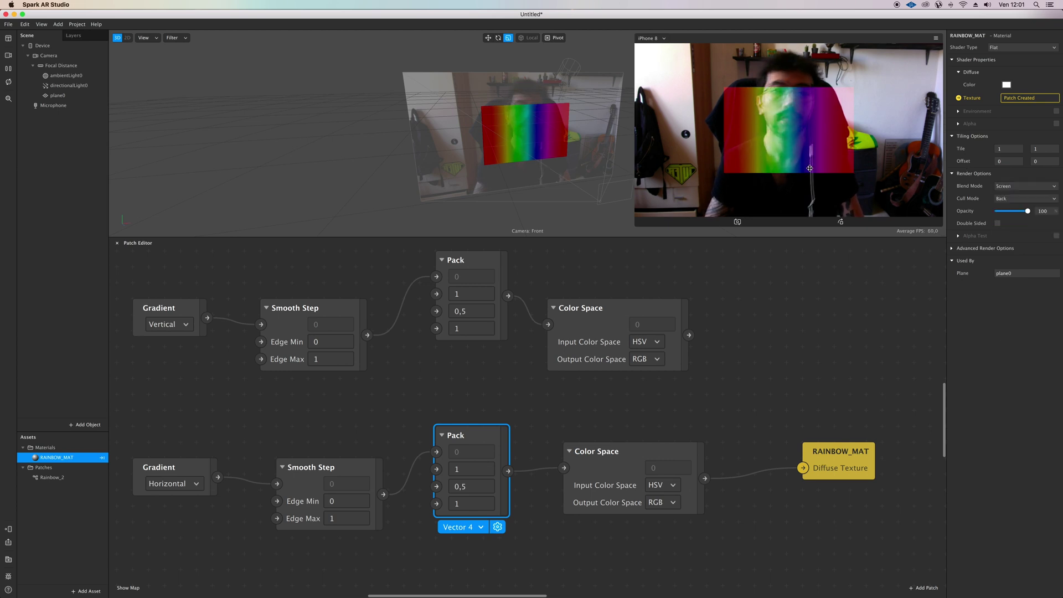
Add a Face Tracker to the scene and nest plane0 under faceTracker0
right_click(58, 134)
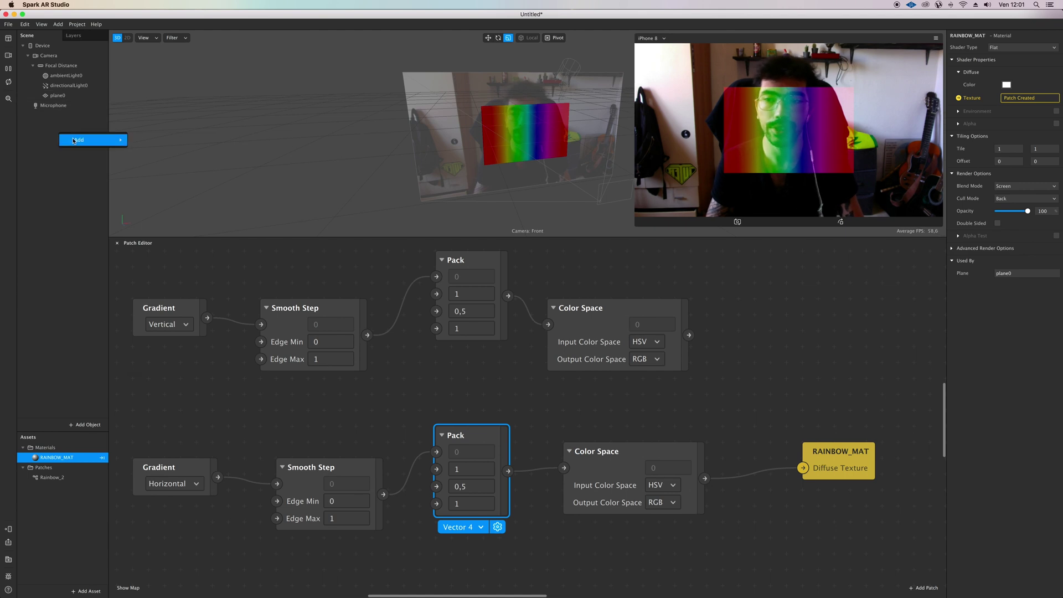
mouse_move(73, 140)
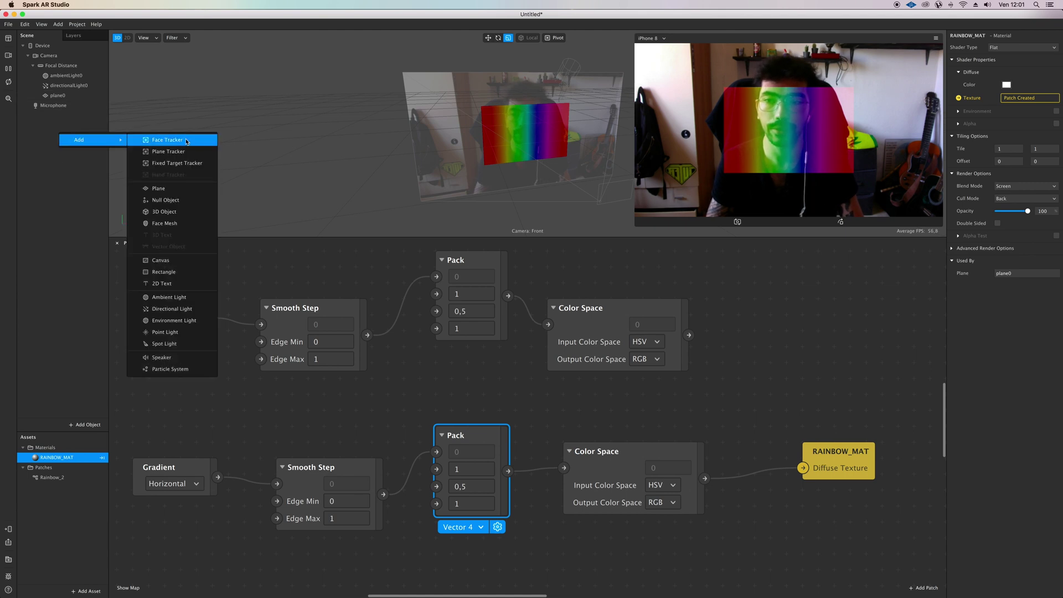
left_click(186, 141)
mouse_move(72, 96)
left_mouse_down()
mouse_move(56, 122)
mouse_move(63, 105)
left_mouse_up()
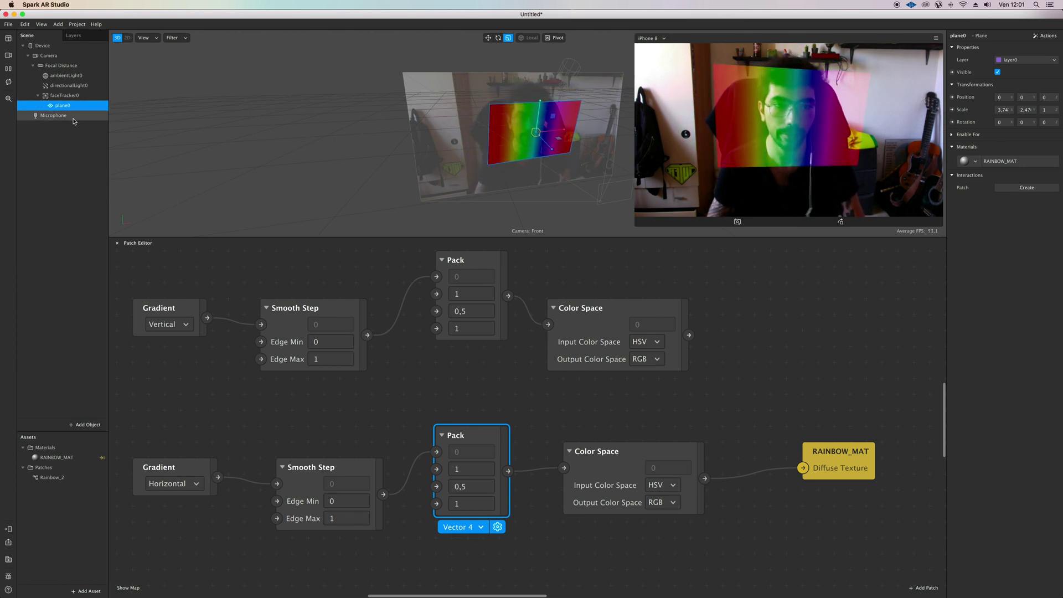
Marquee-select the whole top row of patches, then deselect them
scroll(602, 377, "down", 1)
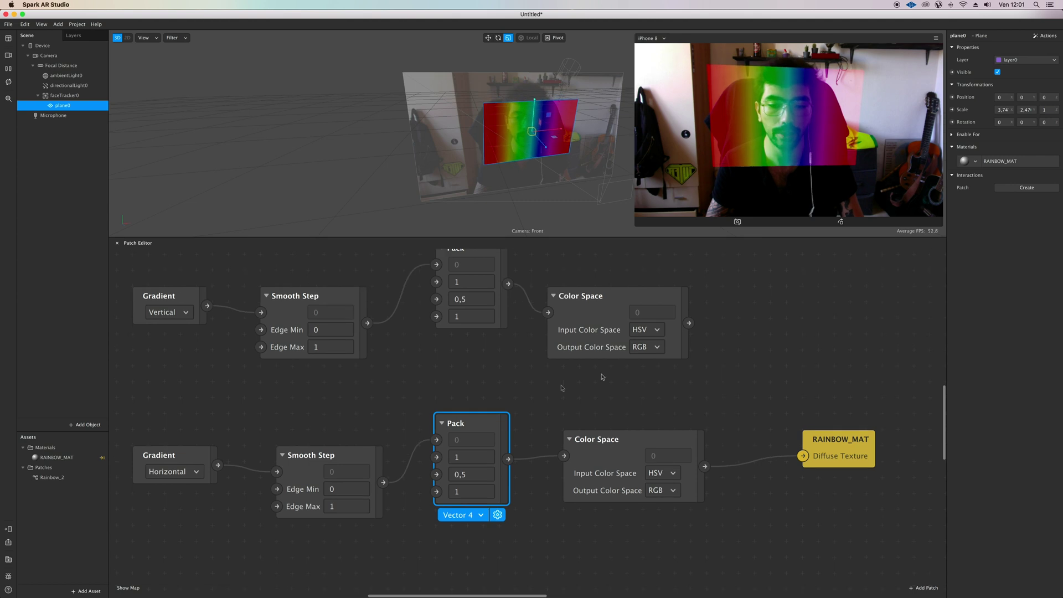
scroll(514, 499, "left", 2)
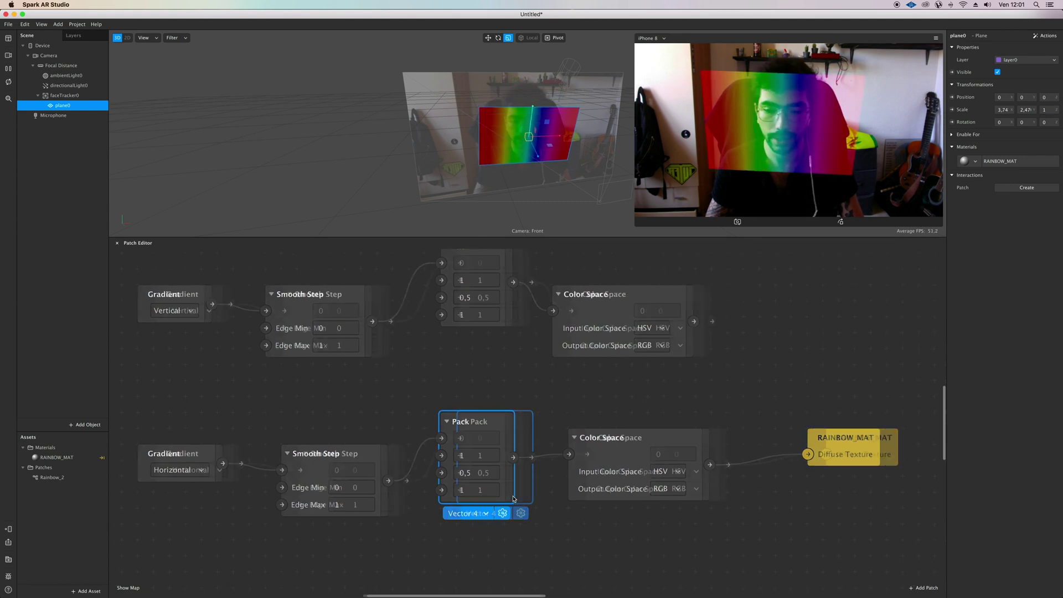
scroll(513, 499, "left", 2)
left_click_drag(794, 369, 8, 275)
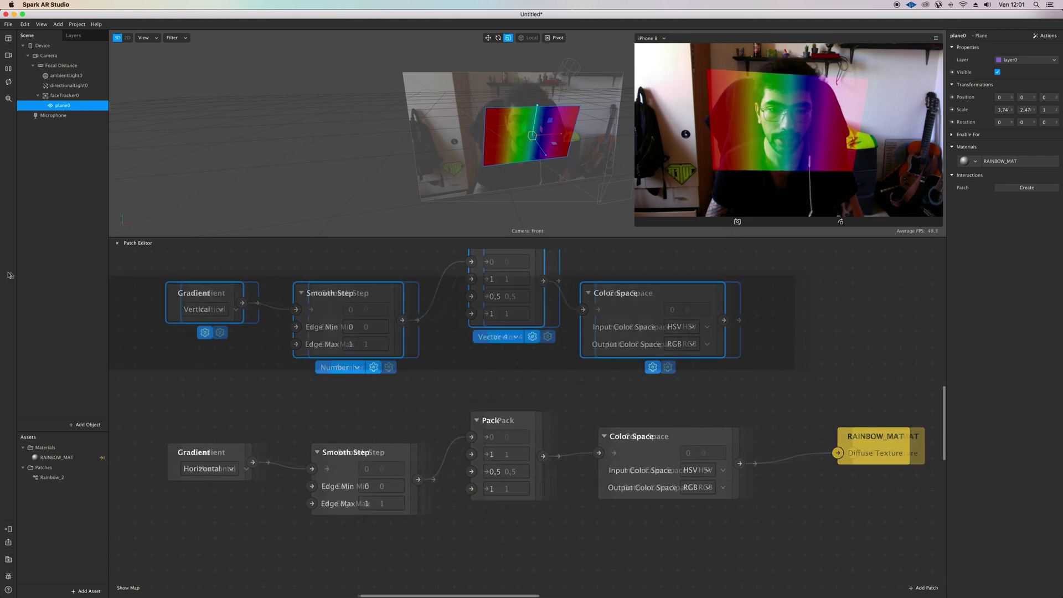
left_click(536, 382)
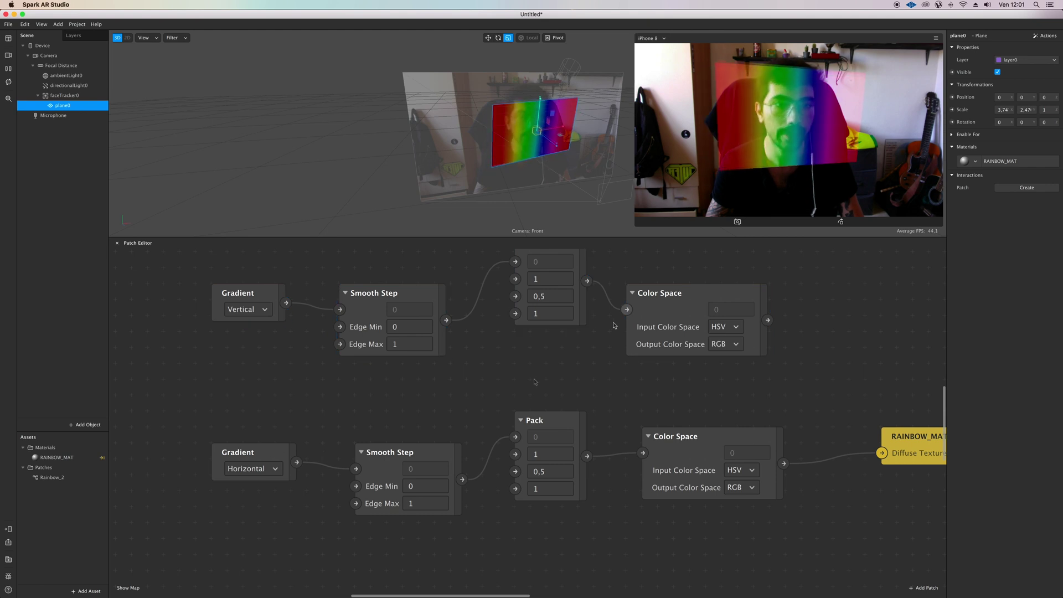
left_click(246, 469)
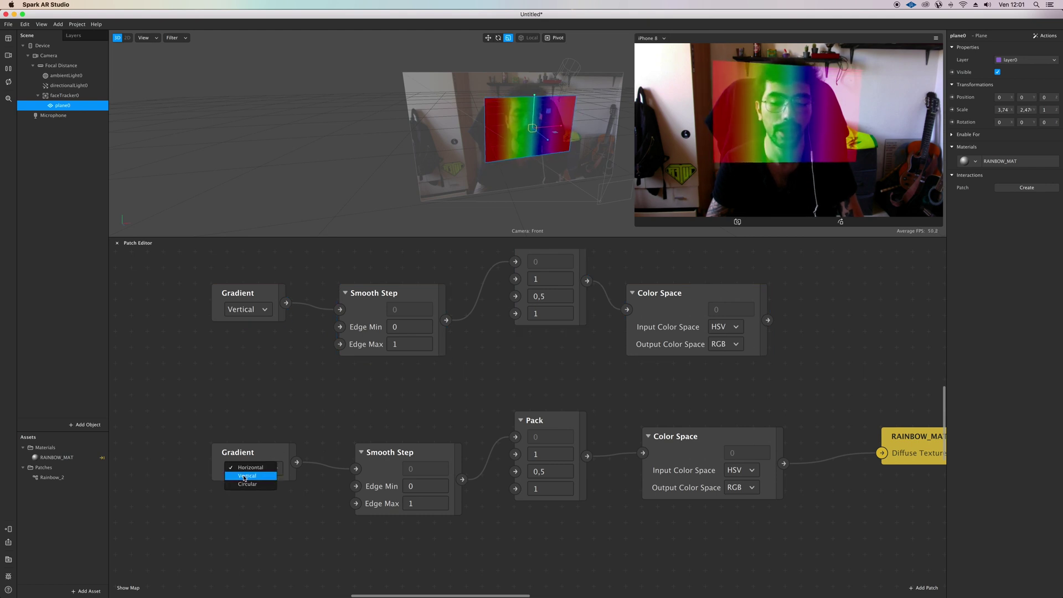
left_click(245, 476)
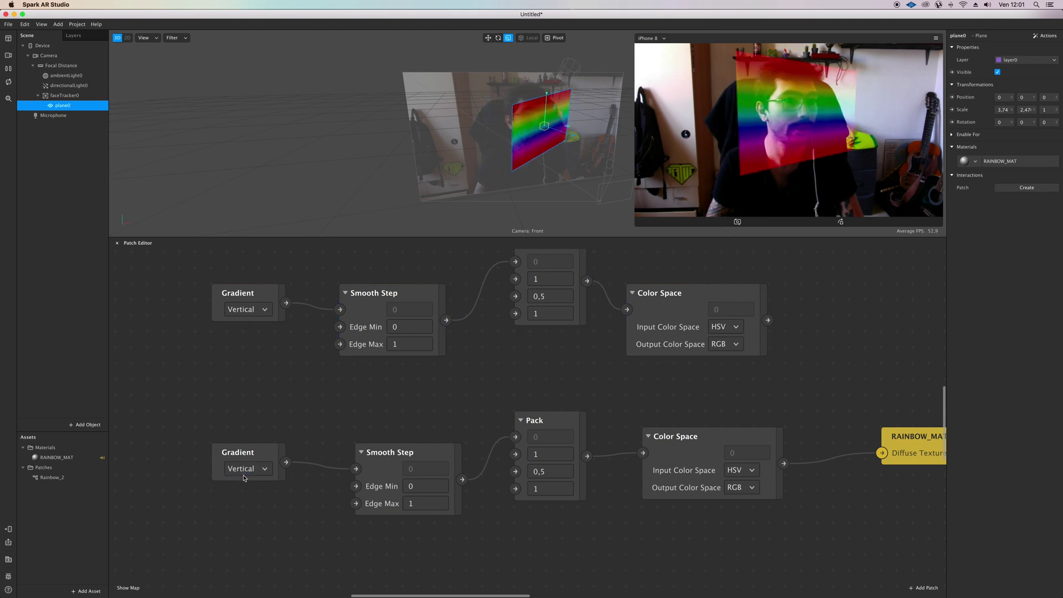
left_click(261, 469)
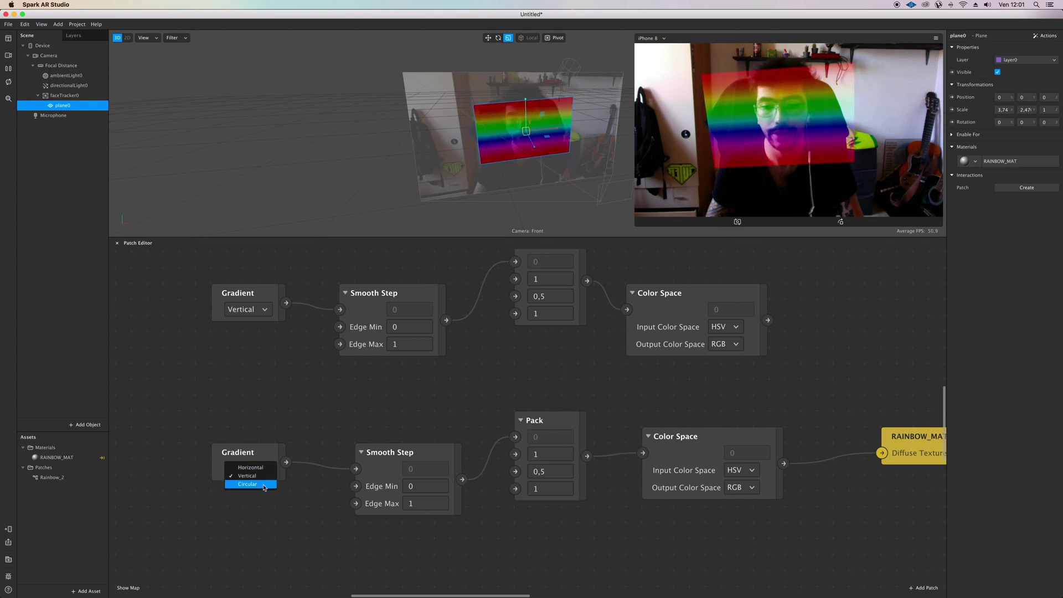
left_click(263, 485)
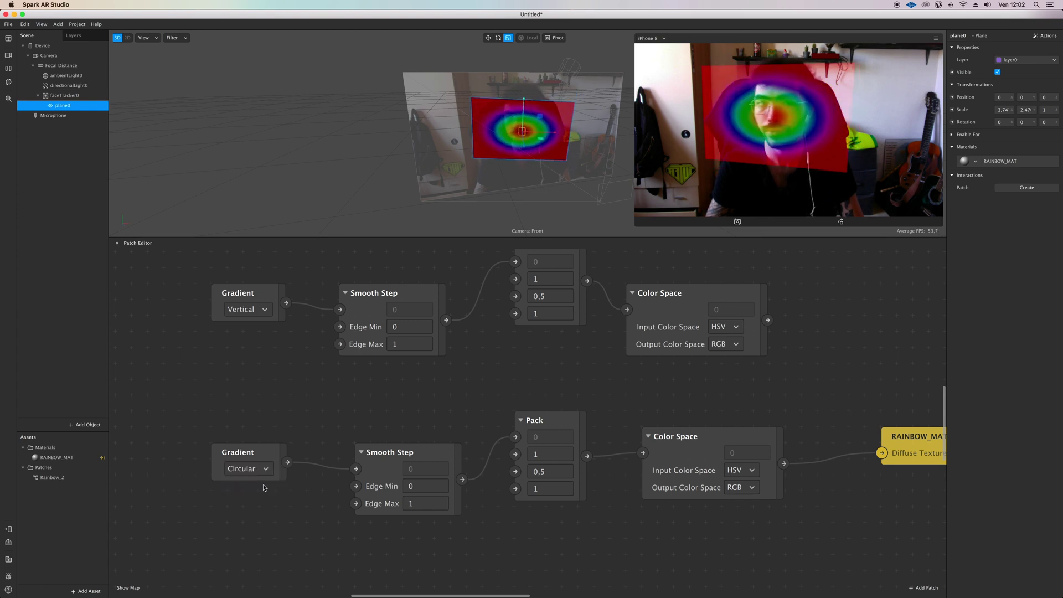
scroll(263, 488, "down", 1)
left_click(264, 464)
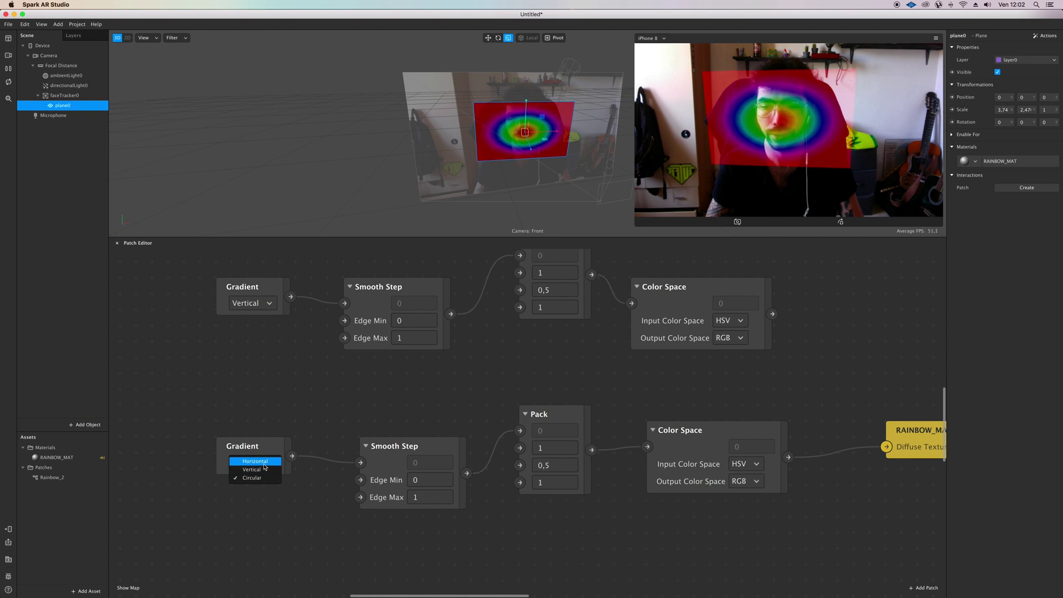
left_click(265, 457)
scroll(438, 510, "right", 5)
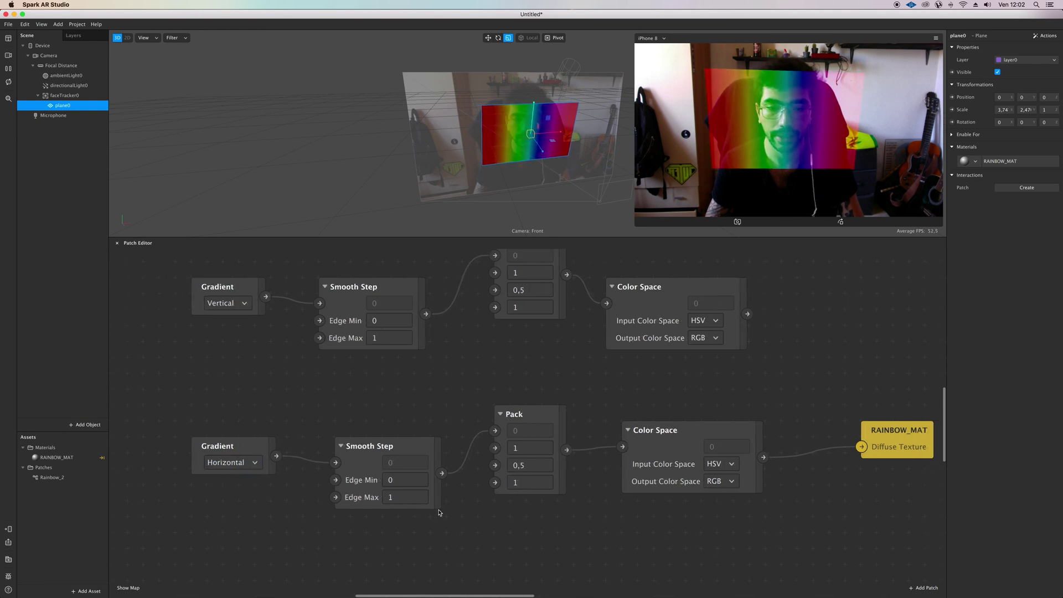
left_click(384, 498)
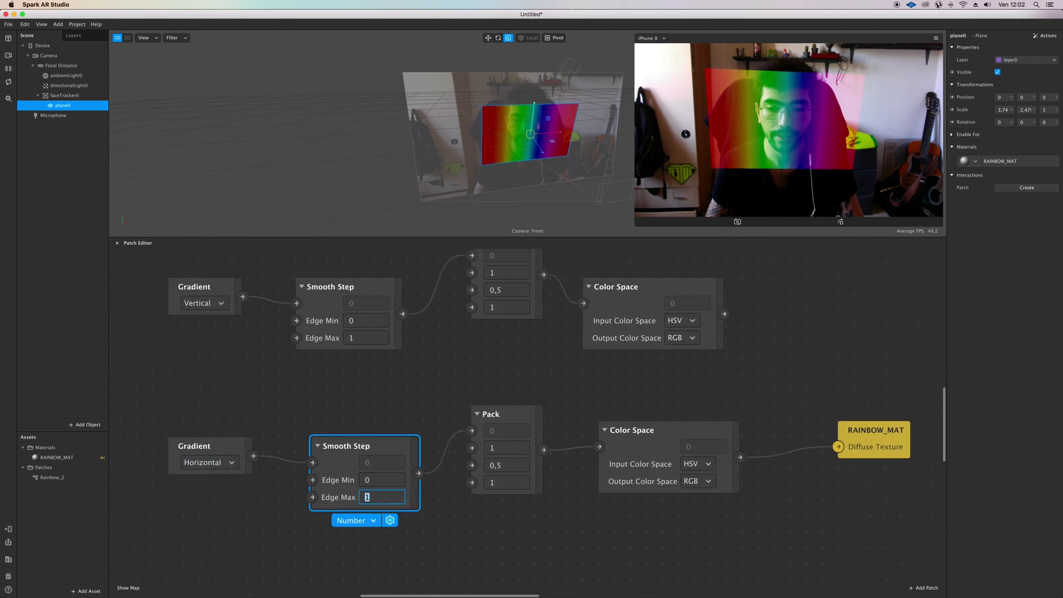
key("BackSpace")
type("0,")
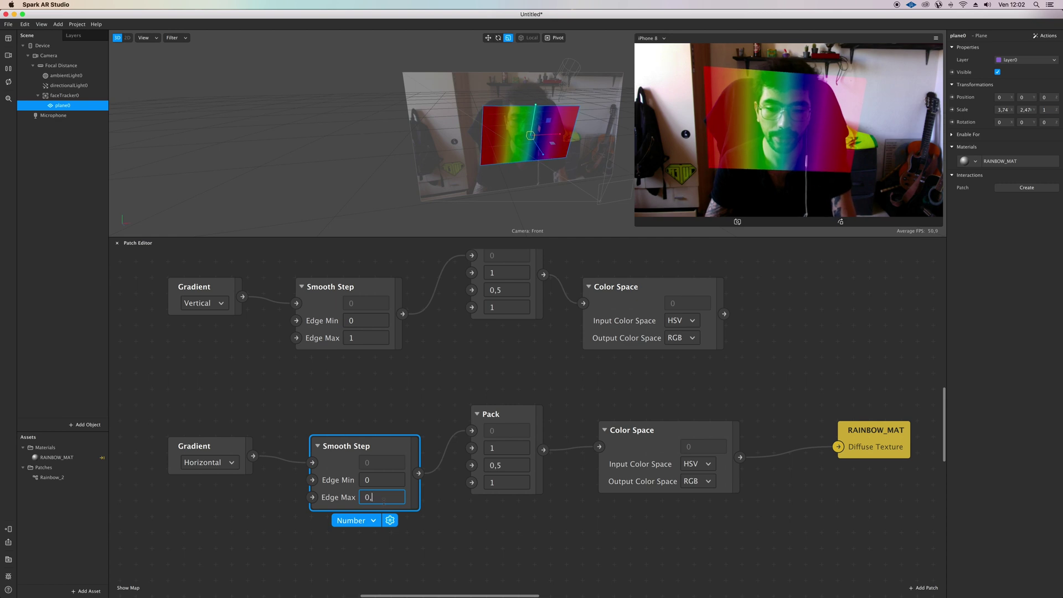
type("5")
key("Return")
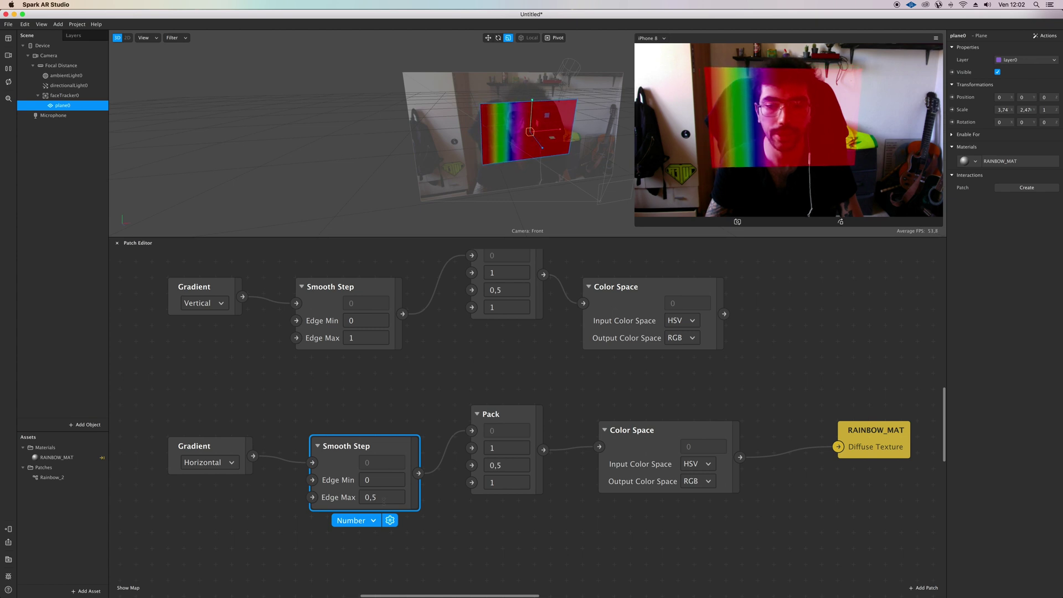
double_click(384, 498)
type("1")
key("Return")
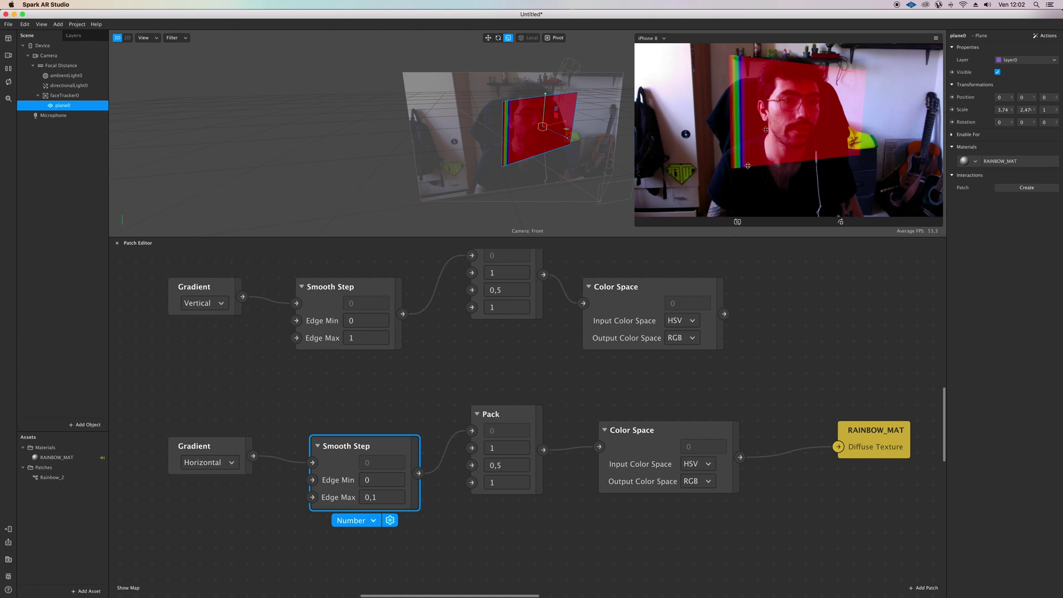
scroll(318, 537, "down", 2)
double_click(381, 480)
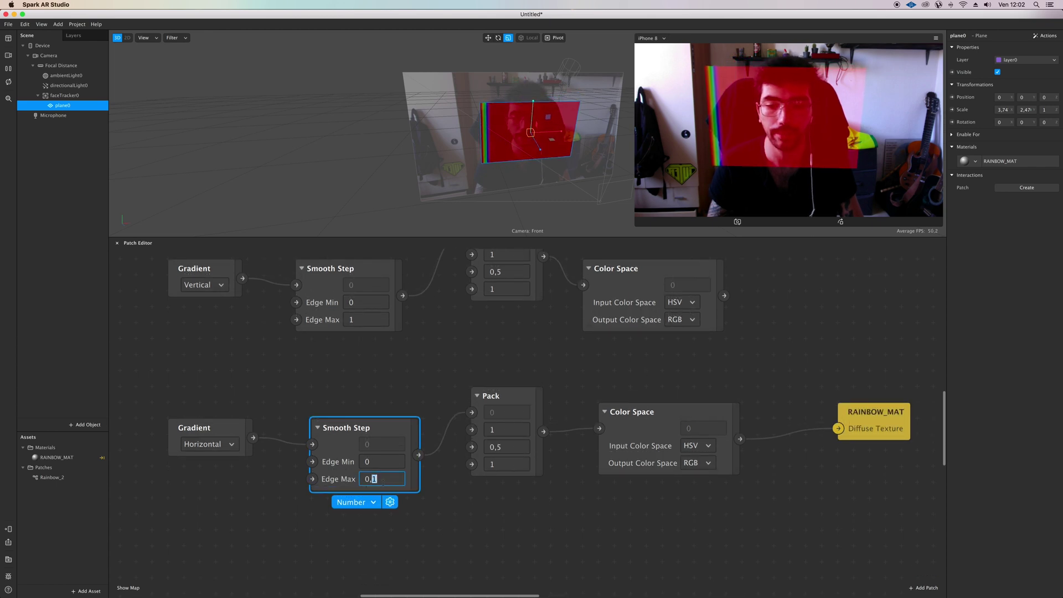
key("super+a")
type("1")
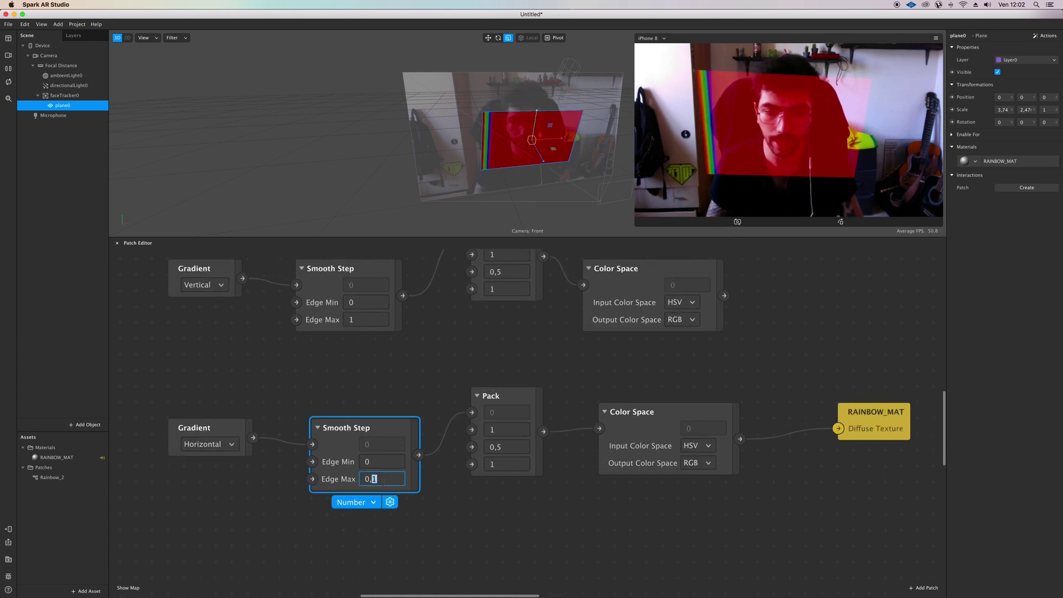
key("Return")
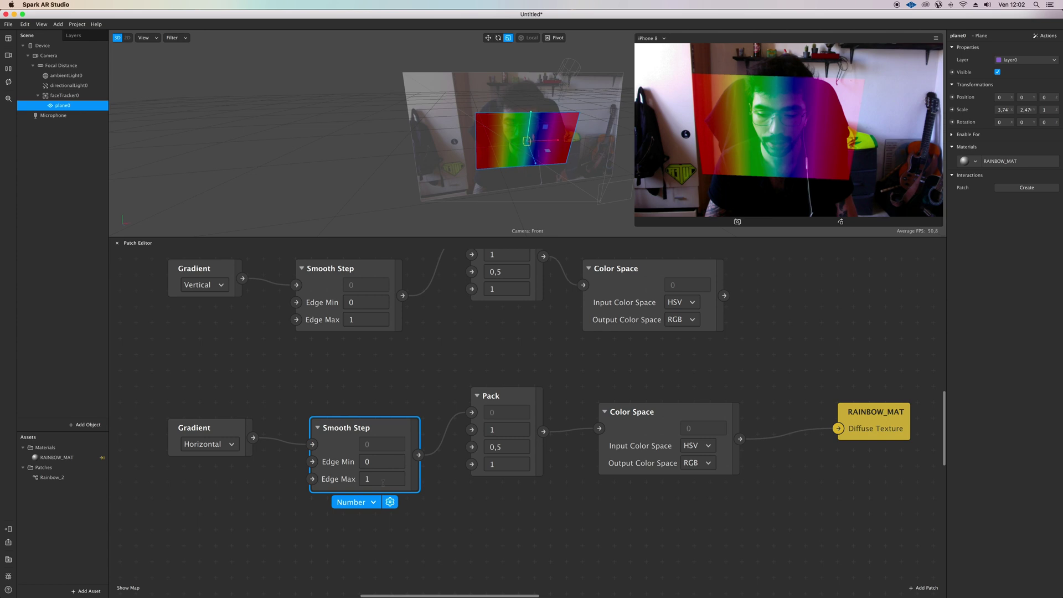
left_click(525, 404)
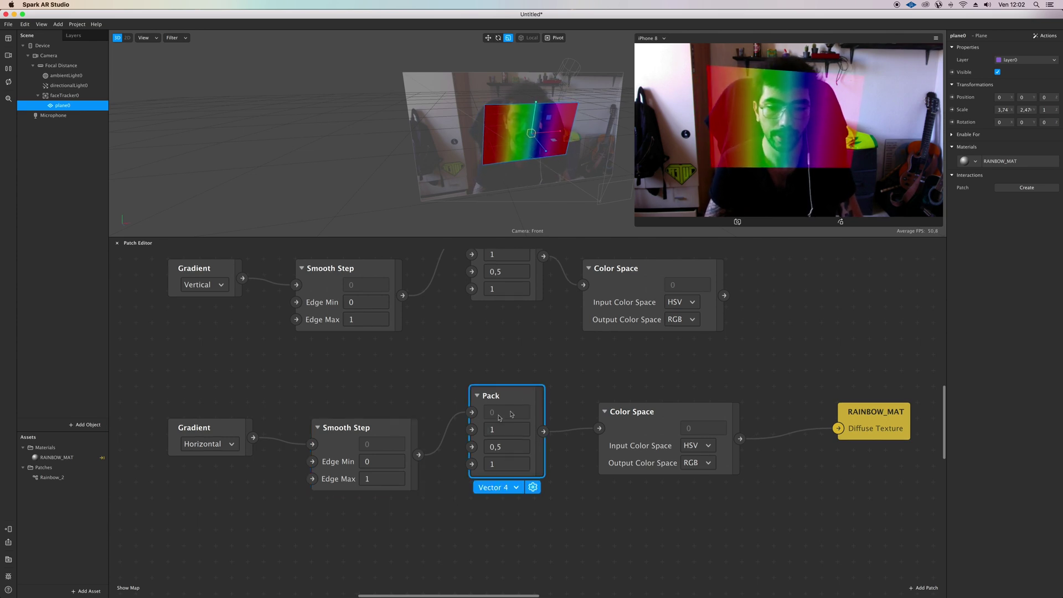
Try 0,5 and 0,2 for the Pack node's second value, then leave it at 1
left_click(504, 430)
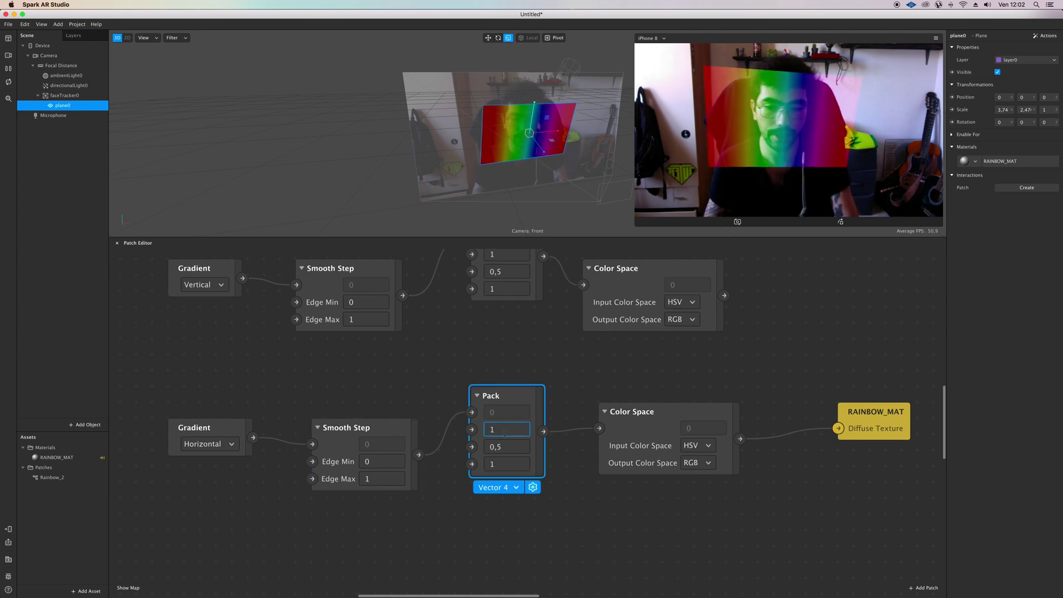
key("BackSpace")
type("0,5")
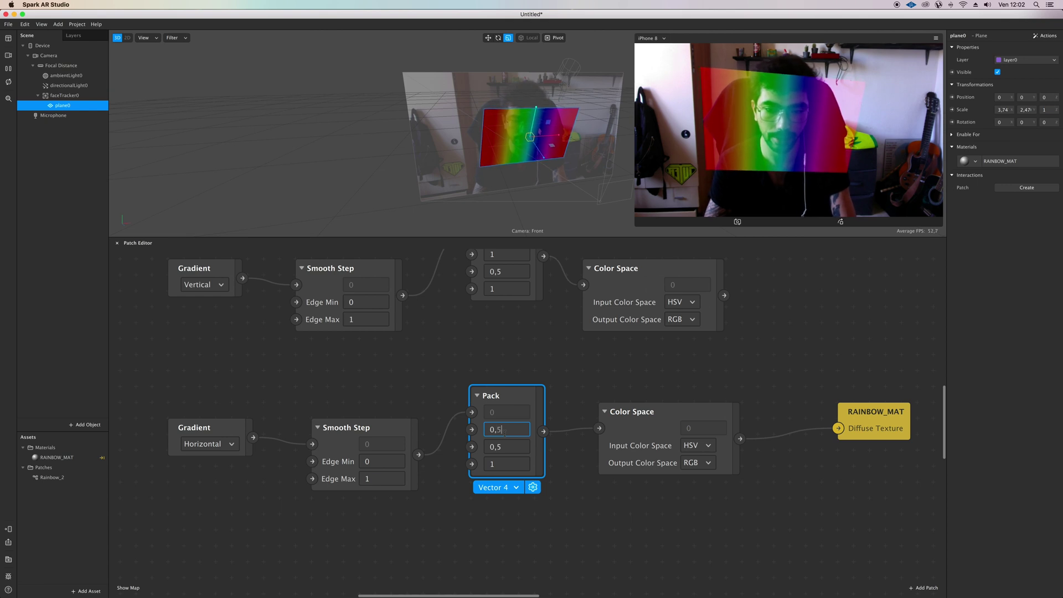
key("Return")
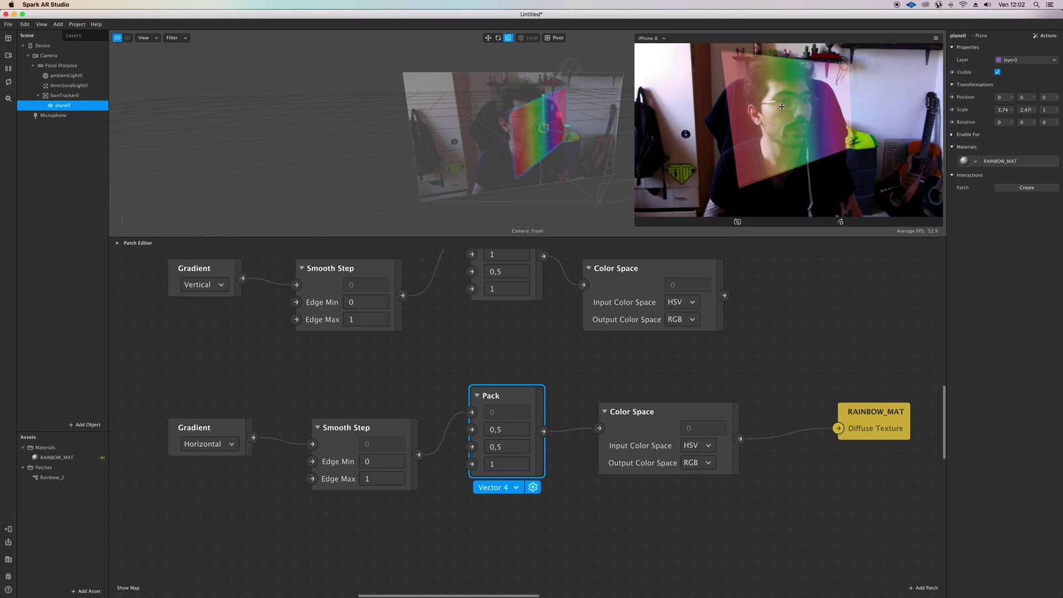
left_click(515, 431)
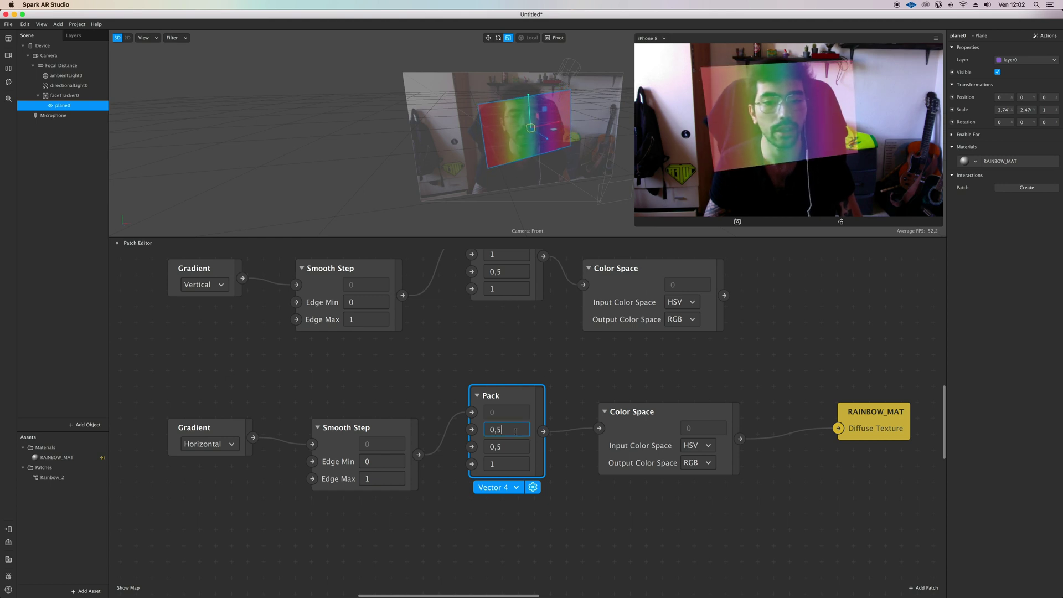
key("BackSpace")
type("2")
key("Return")
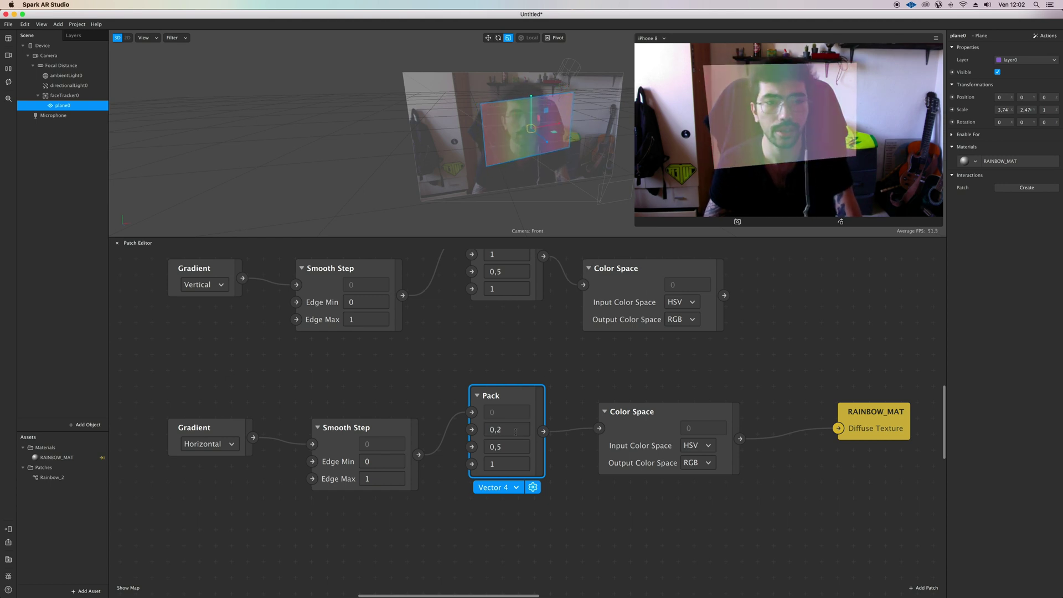
left_click(515, 432)
key("BackSpace")
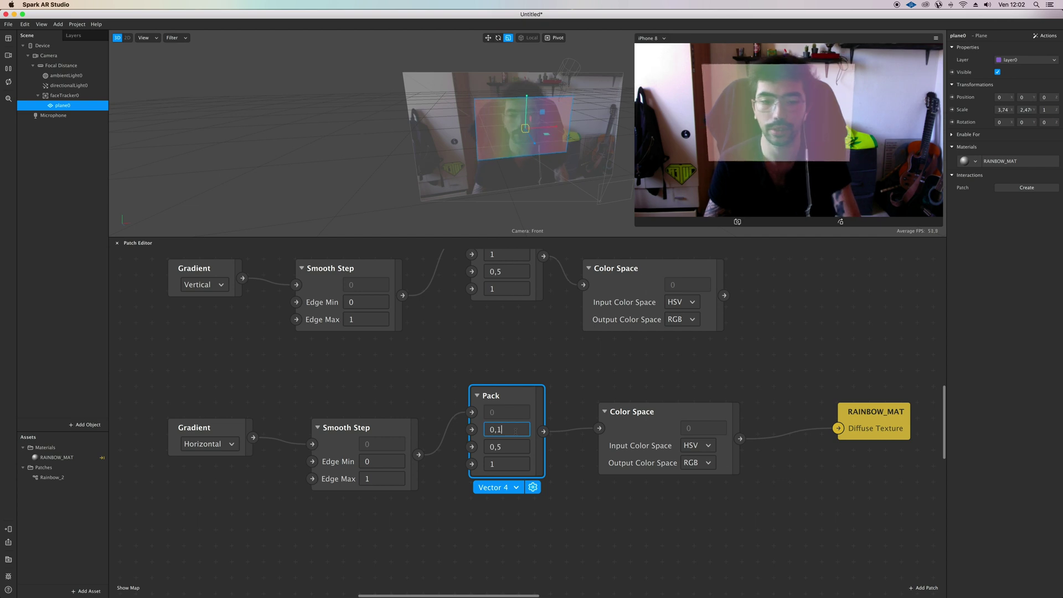
type("1")
key("Return")
left_click(515, 432)
key("BackSpace")
key("BackSpace")
key("BackSpace")
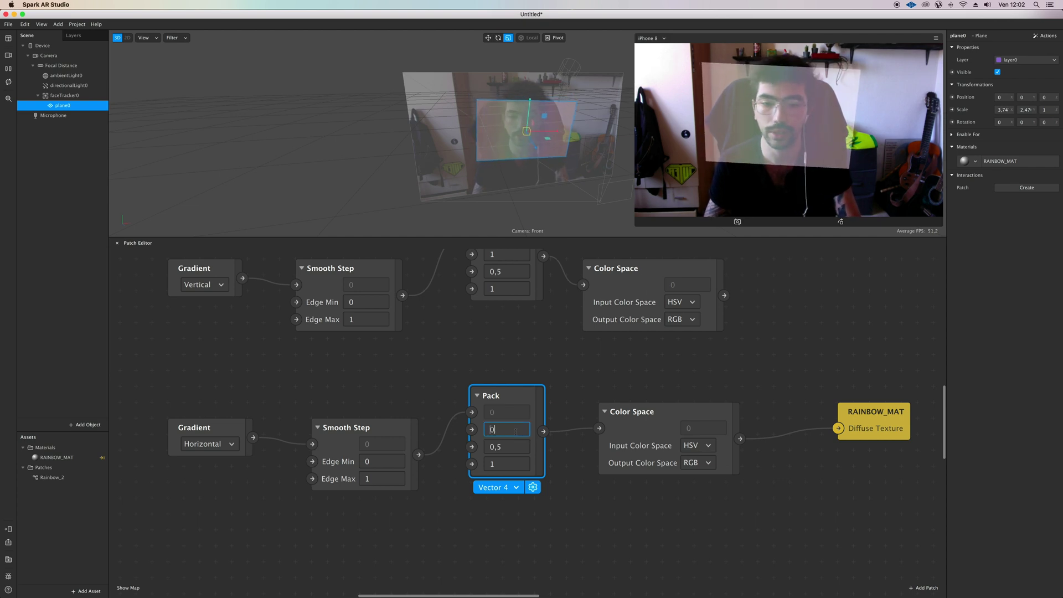
type("1")
key("Return")
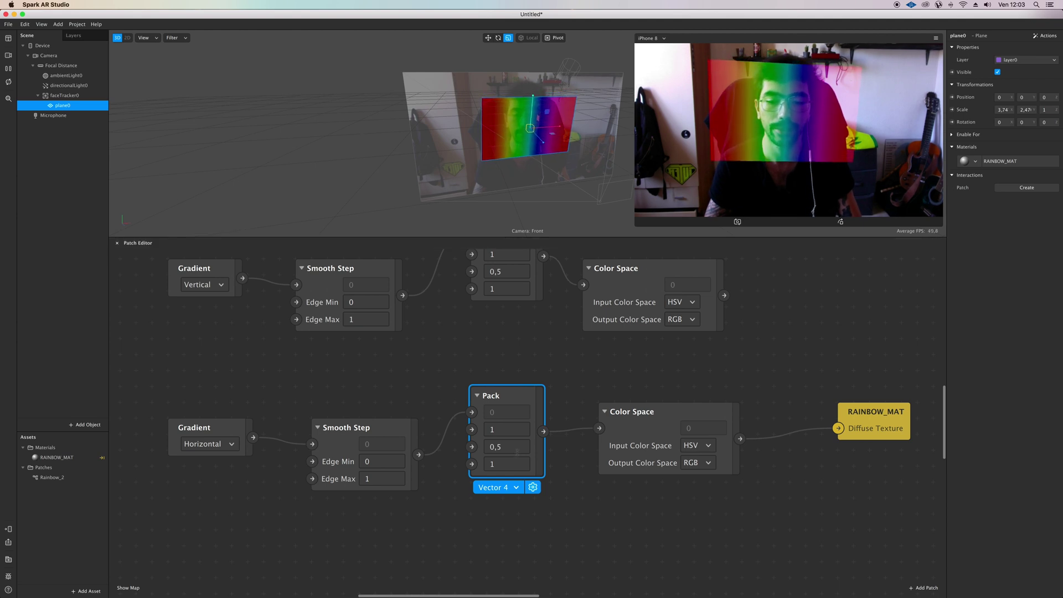
Set the Pack node's third value to 0,8 after trying 0,2 and 1
double_click(506, 448)
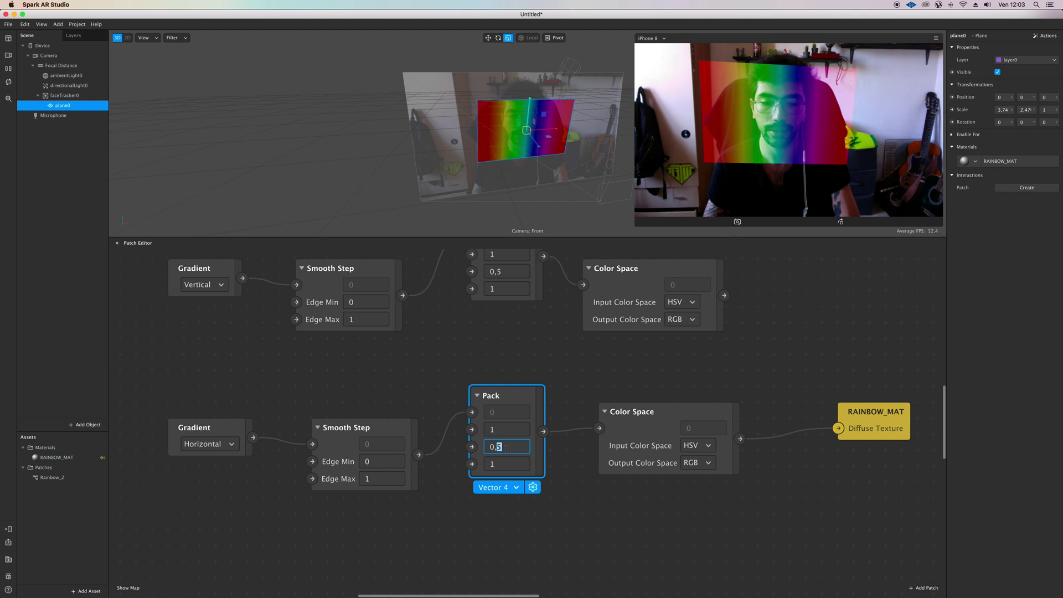
type("2")
key("Return")
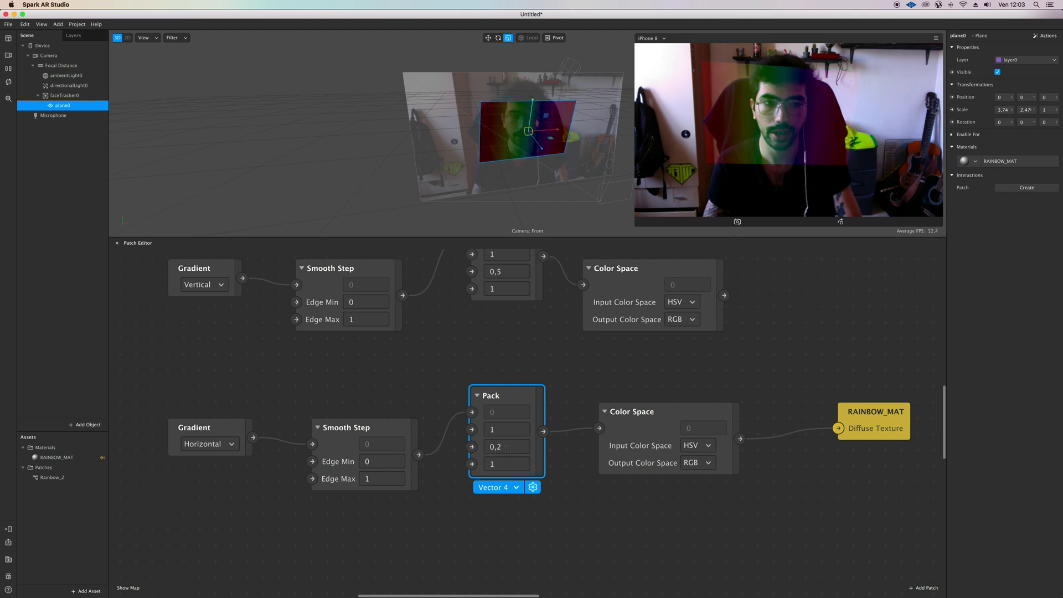
left_click(506, 448)
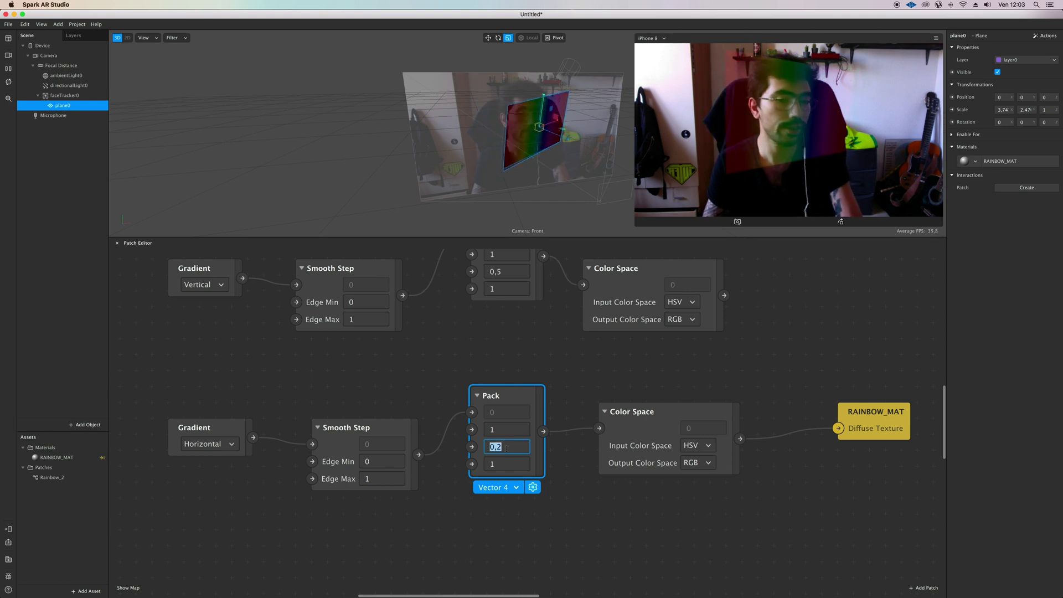
type("1")
key("Return")
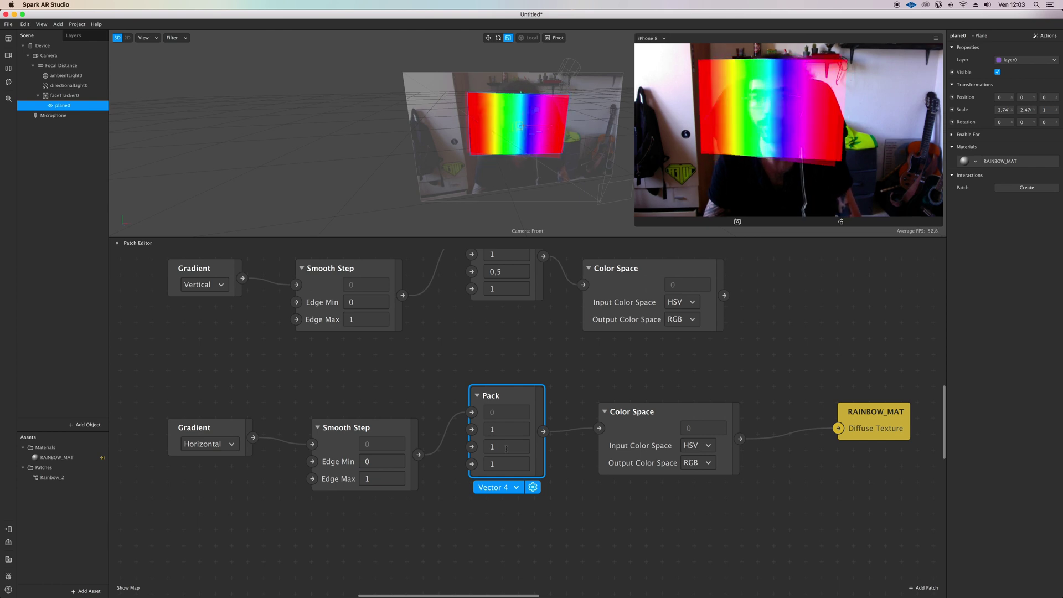
left_click(507, 447)
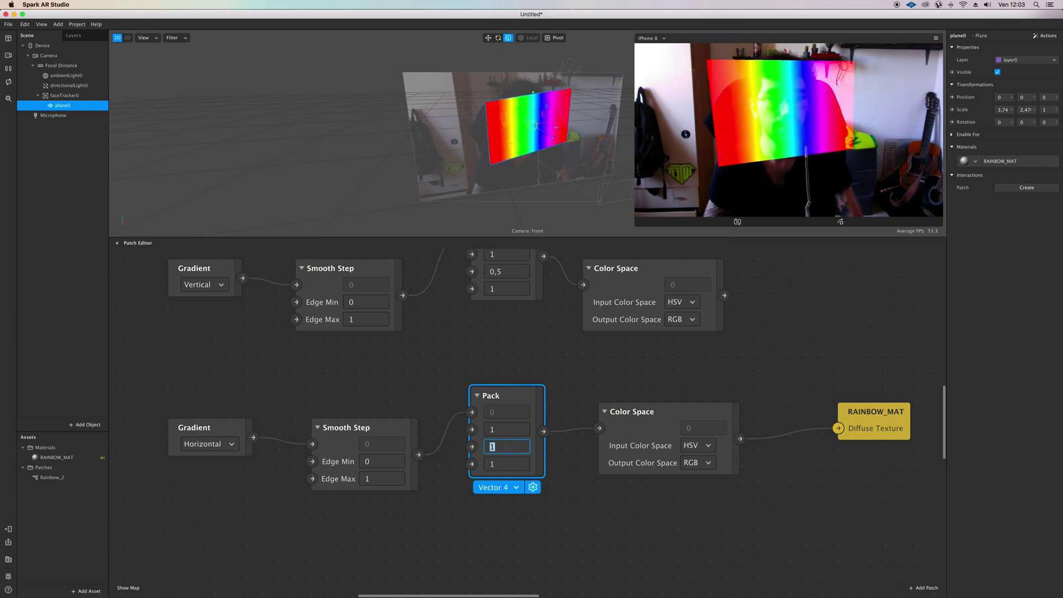
key("BackSpace")
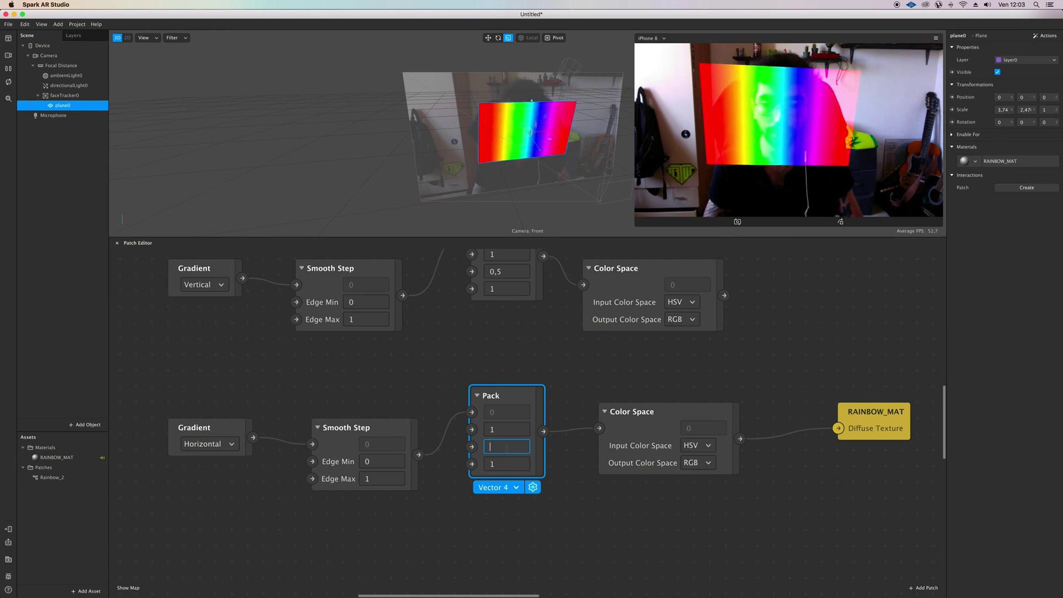
type("0,8")
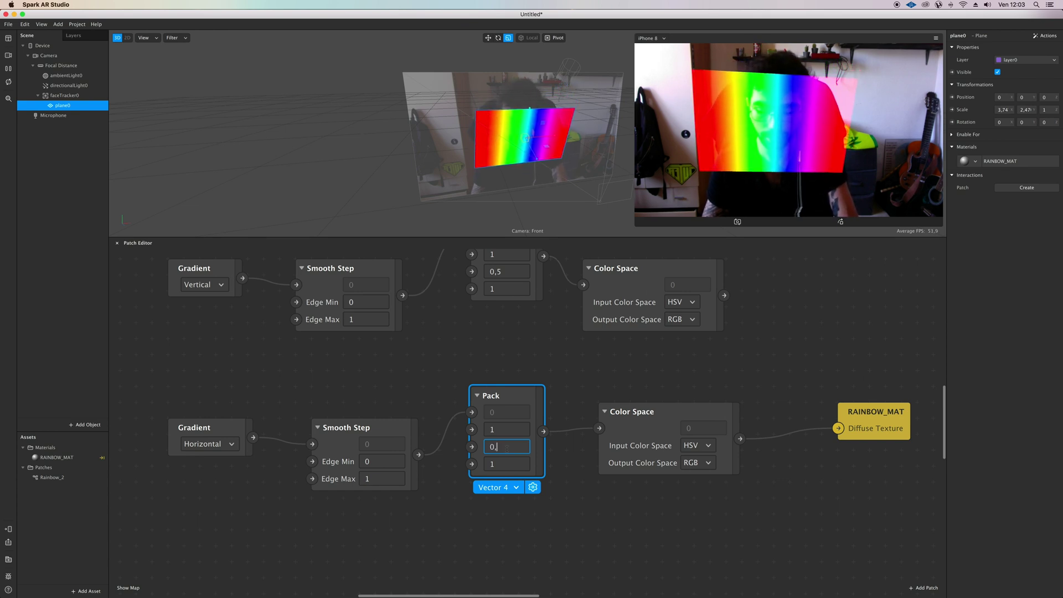
key("Return")
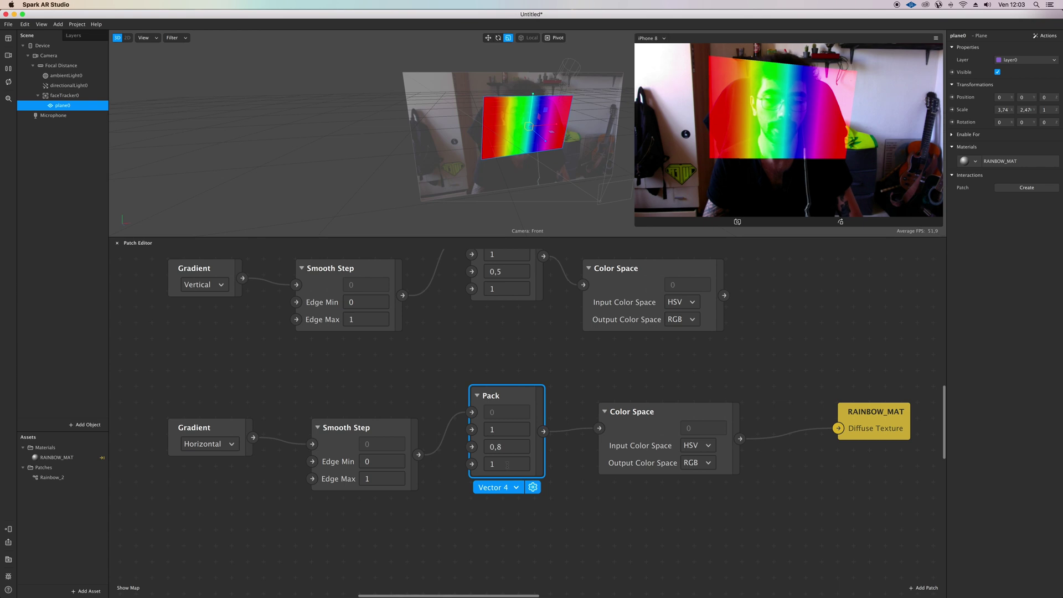
Try 0,5 and 0,2 for the Pack node's fourth value, then restore it to 1
left_click(507, 464)
key("BackSpace")
type("9,5")
key("BackSpace")
key("BackSpace")
key("BackSpace")
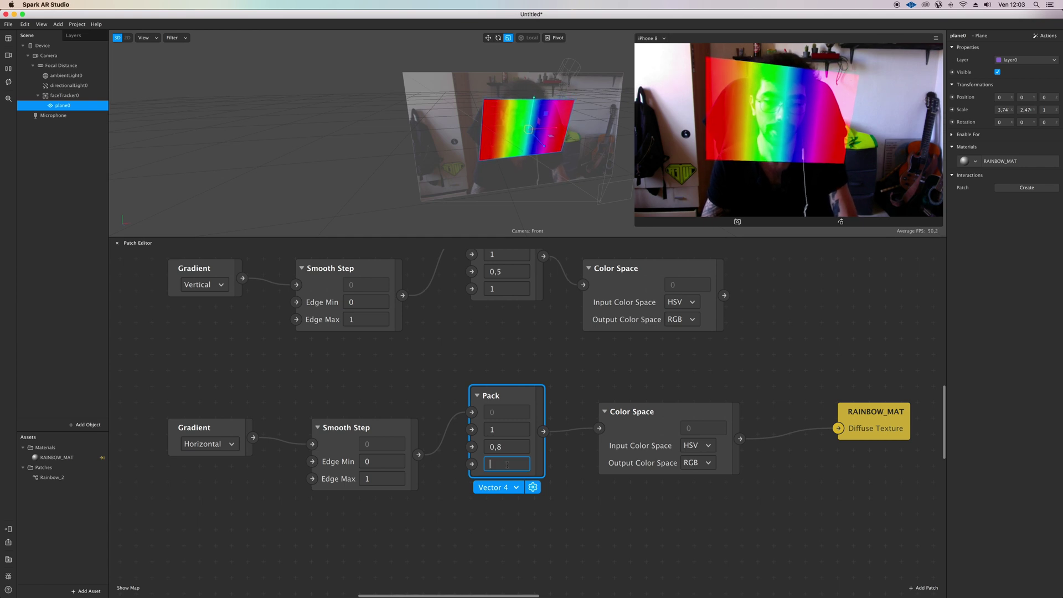
type("0,5")
key("Return")
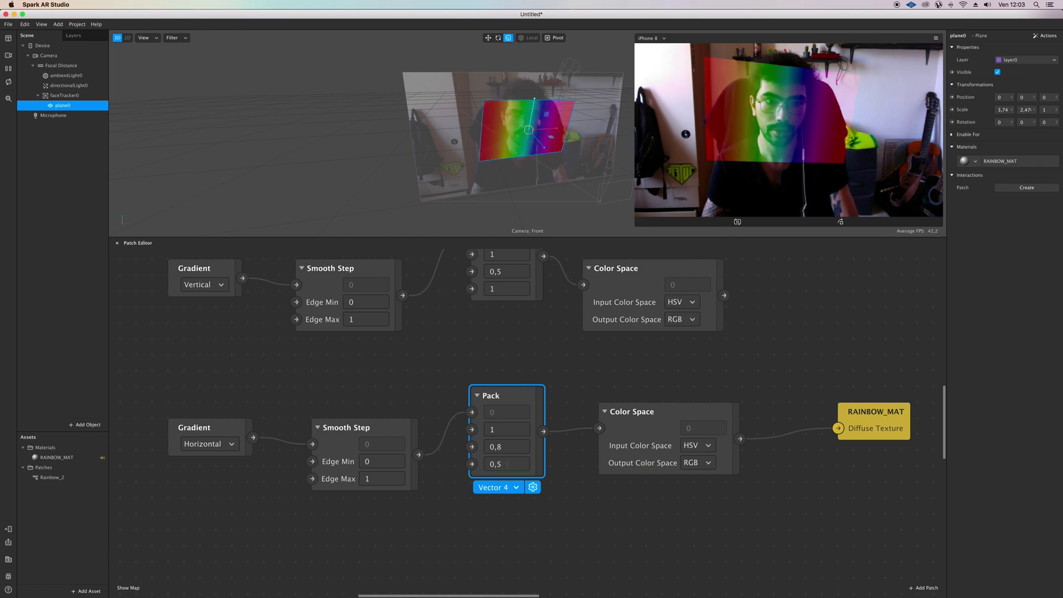
left_click(507, 464)
key("BackSpace")
type("2")
key("Return")
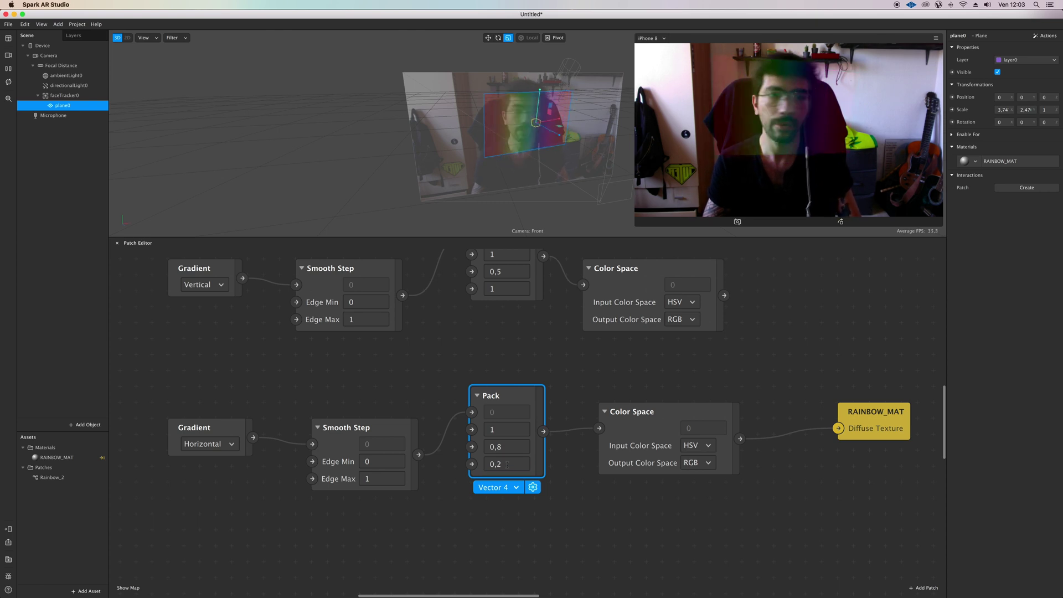
left_click(507, 465)
type("9")
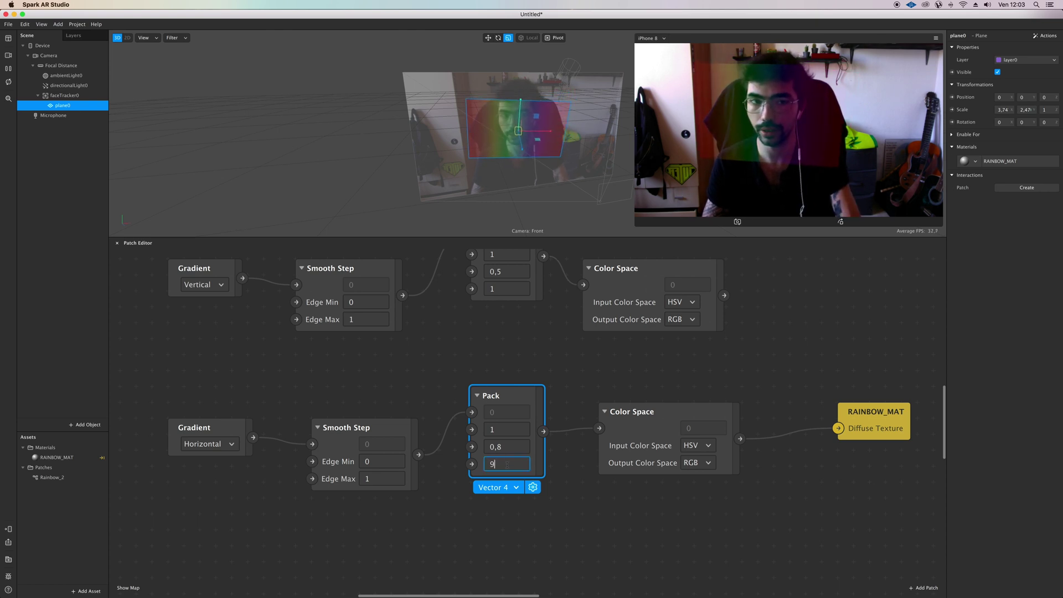
key("BackSpace")
type("1")
key("Return")
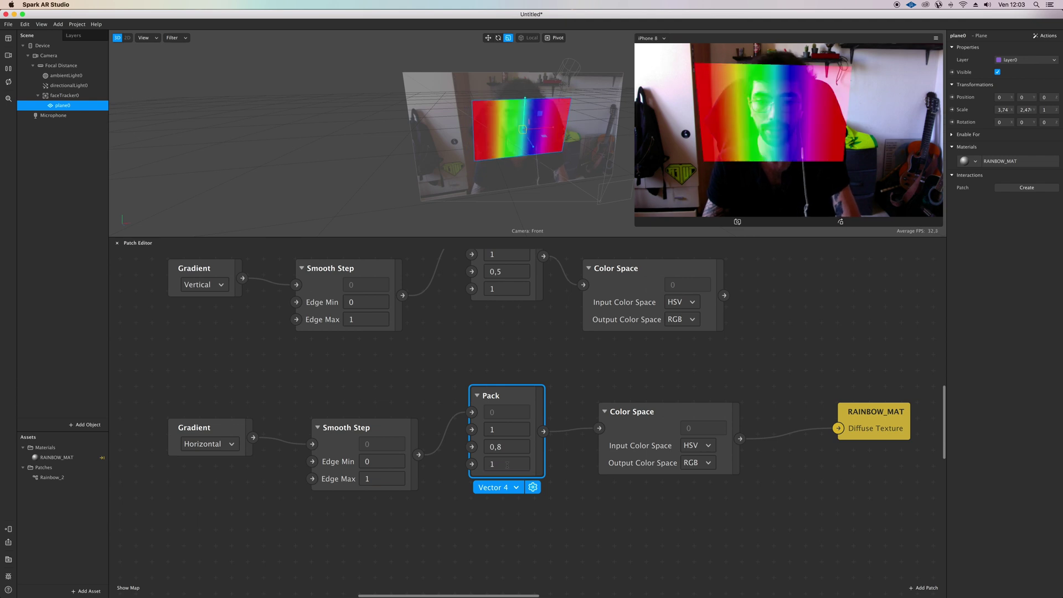
Try RGB, HSL and HSV inputs and HSV, HSL outputs on the lower Color Space node
scroll(554, 443, "down", 3)
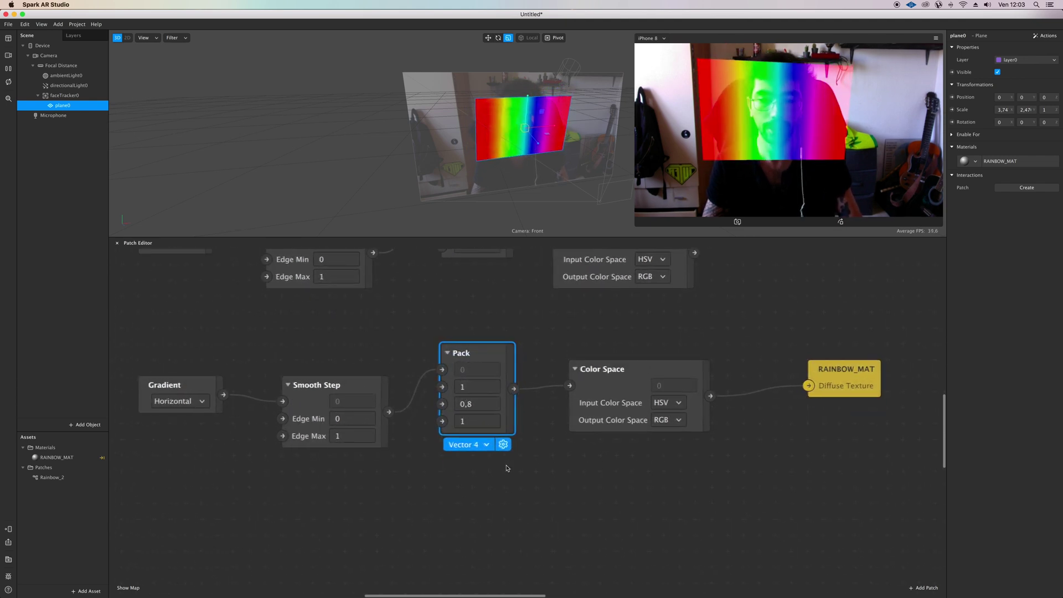
scroll(571, 435, "up", 1)
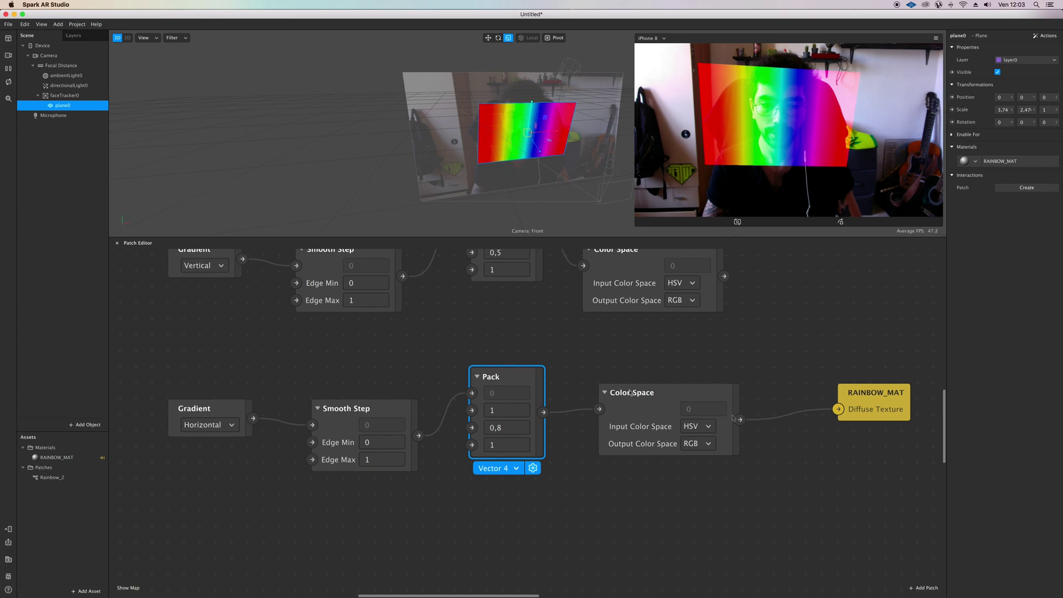
scroll(724, 472, "right", 2)
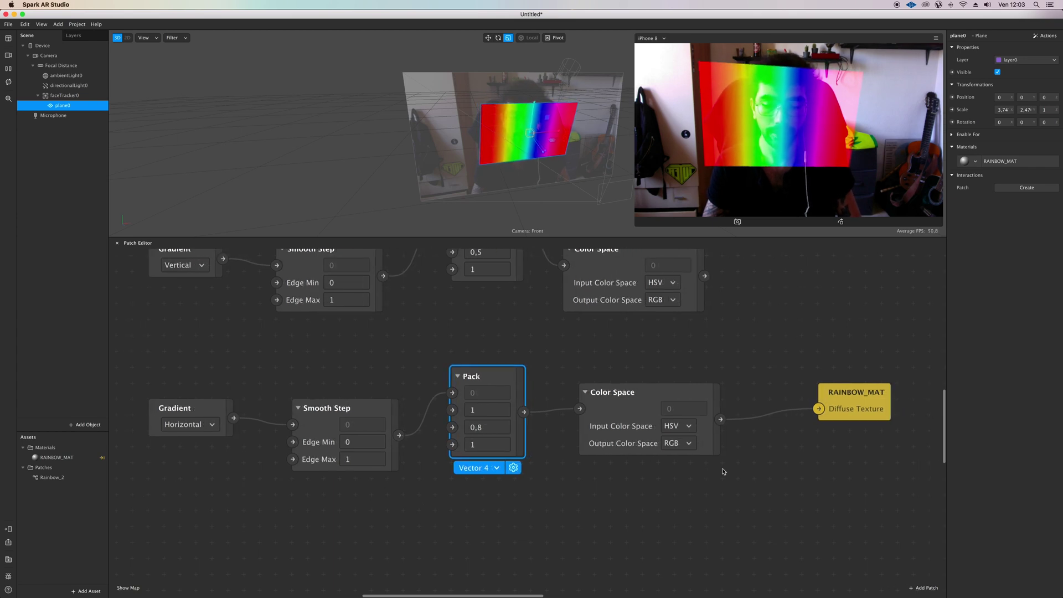
left_click(629, 394)
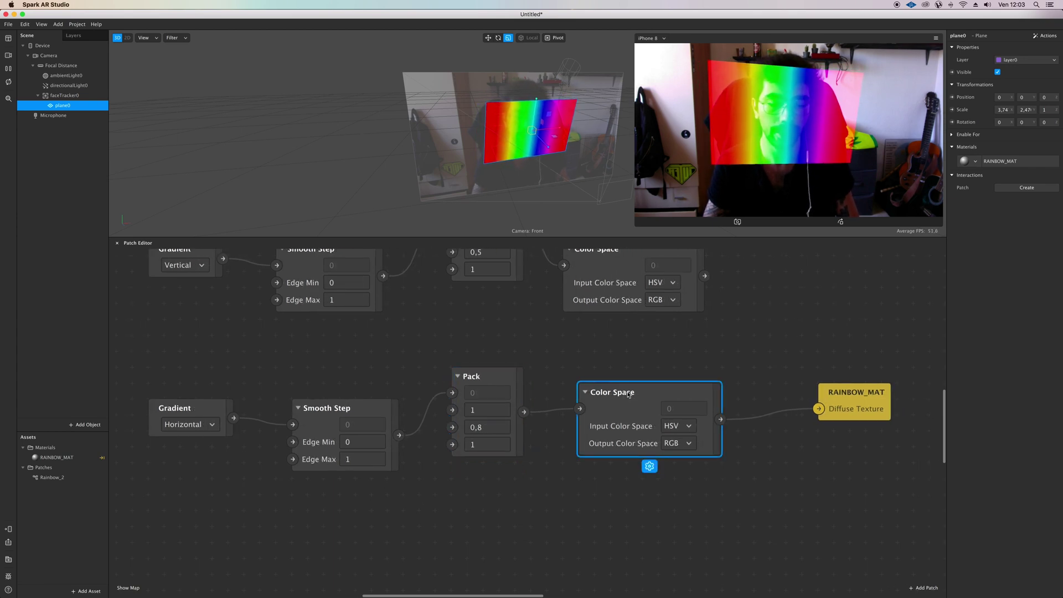
left_click(670, 426)
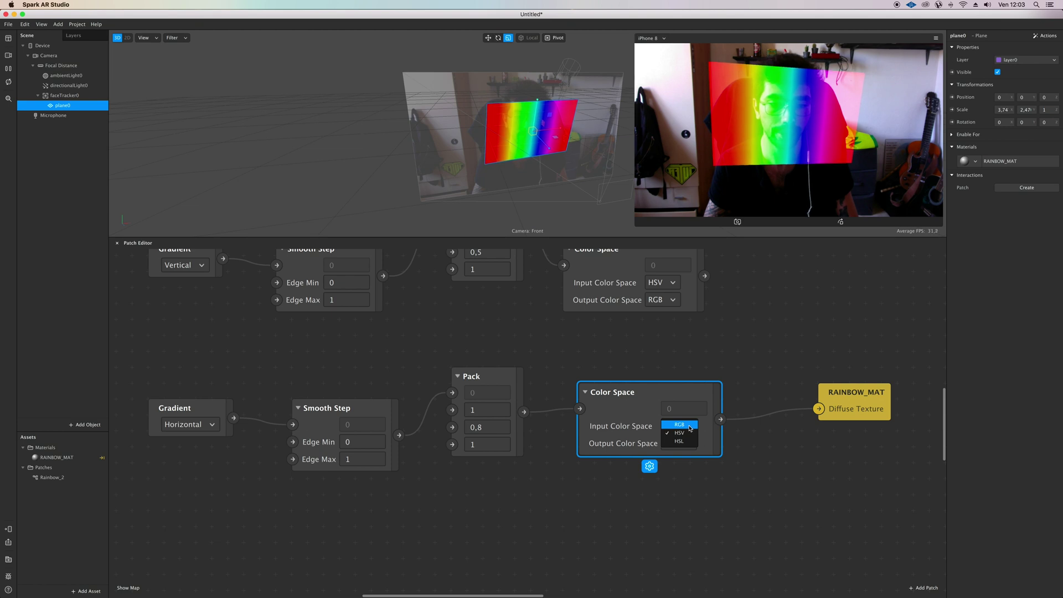
left_click(690, 425)
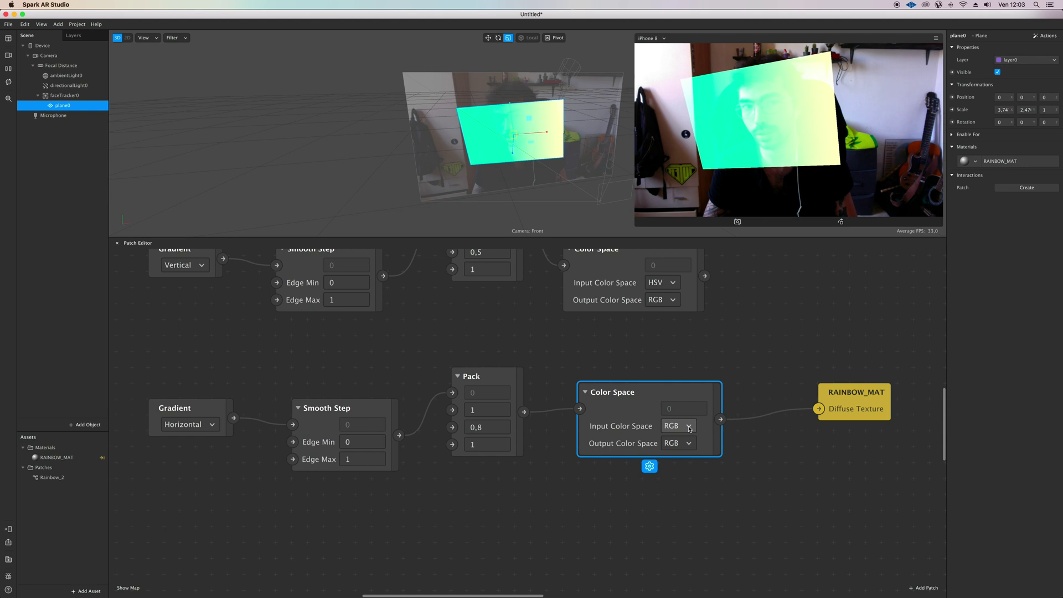
left_click(689, 426)
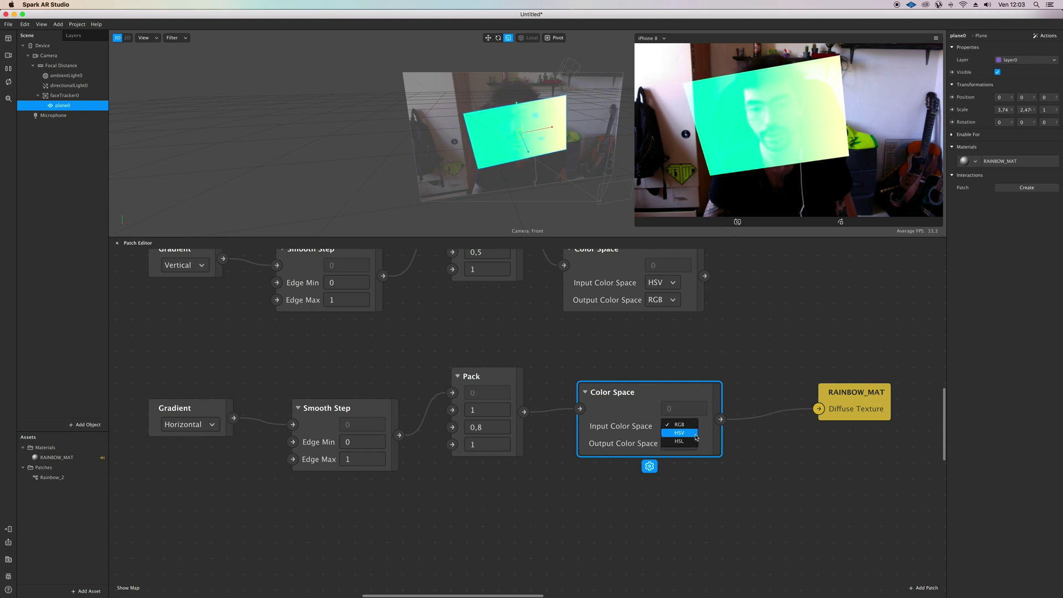
left_click(685, 435)
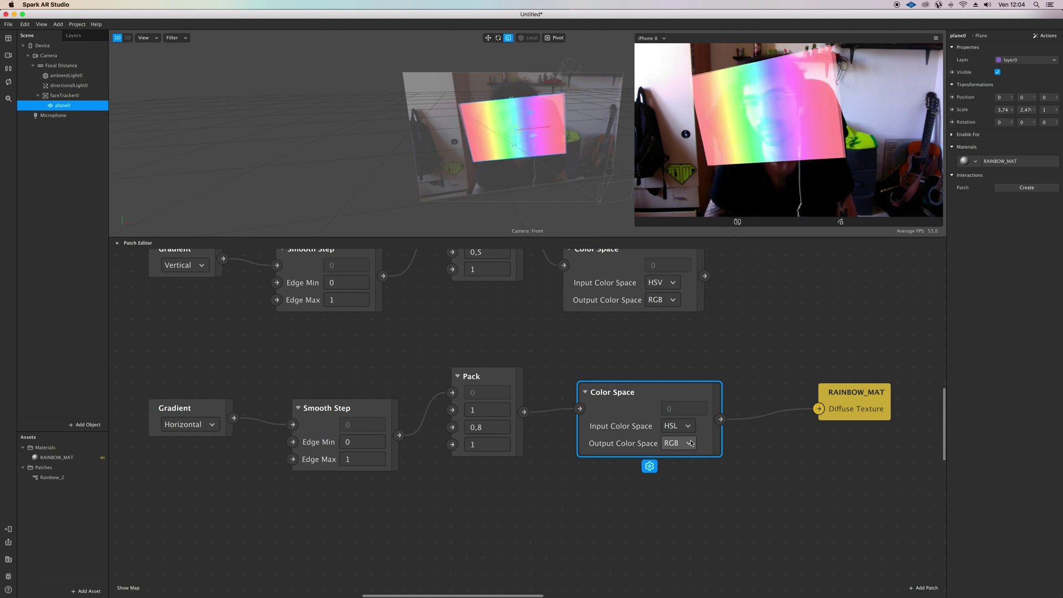
left_click(688, 427)
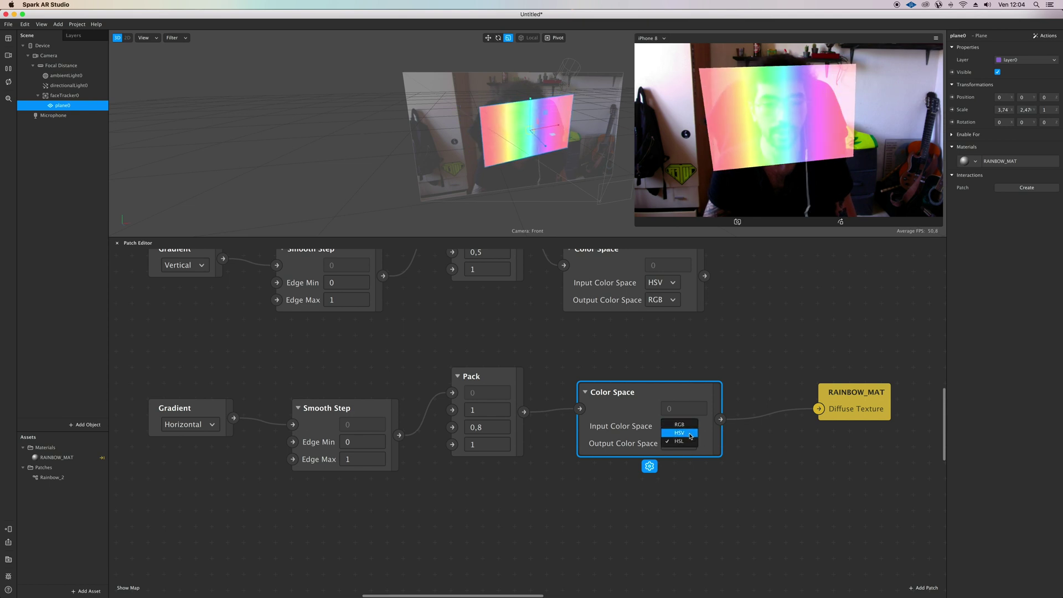
left_click(690, 434)
left_click(687, 442)
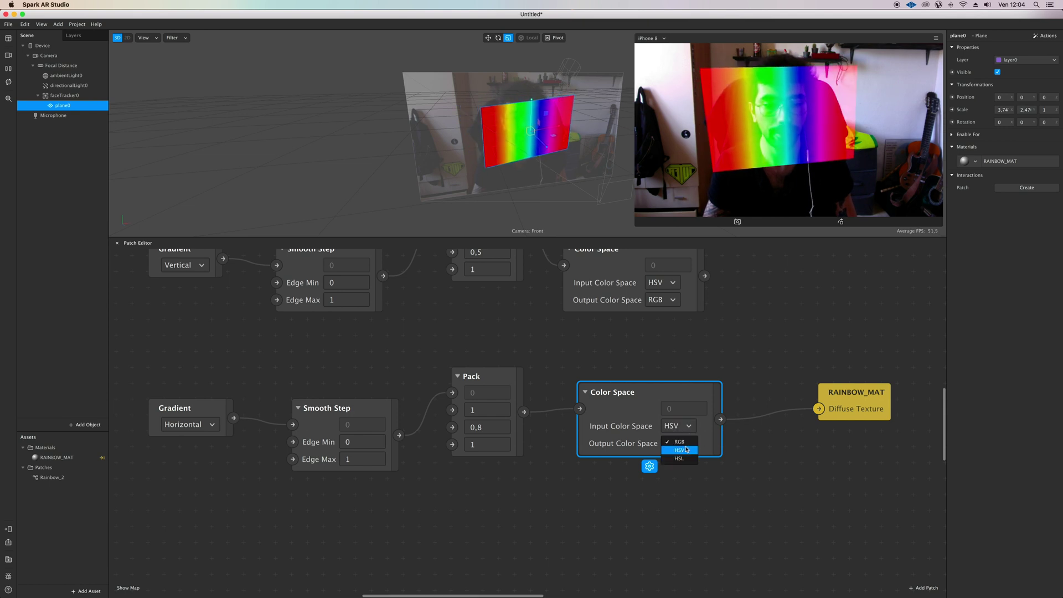
left_click(686, 450)
left_click(686, 444)
left_click(686, 458)
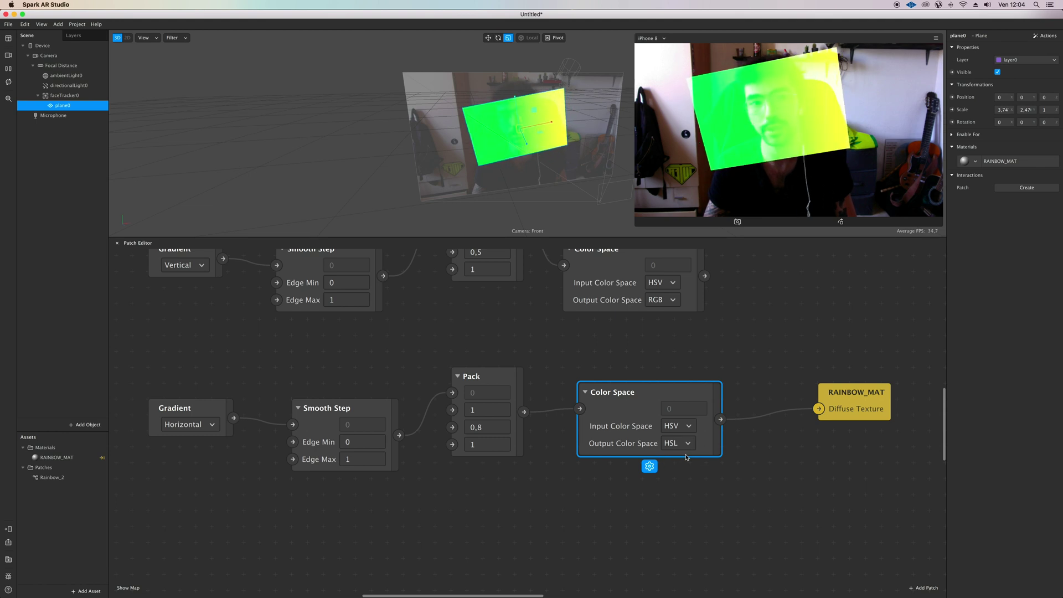
Set the lower Color Space node's input to HSV and its output to RGB
left_click(688, 427)
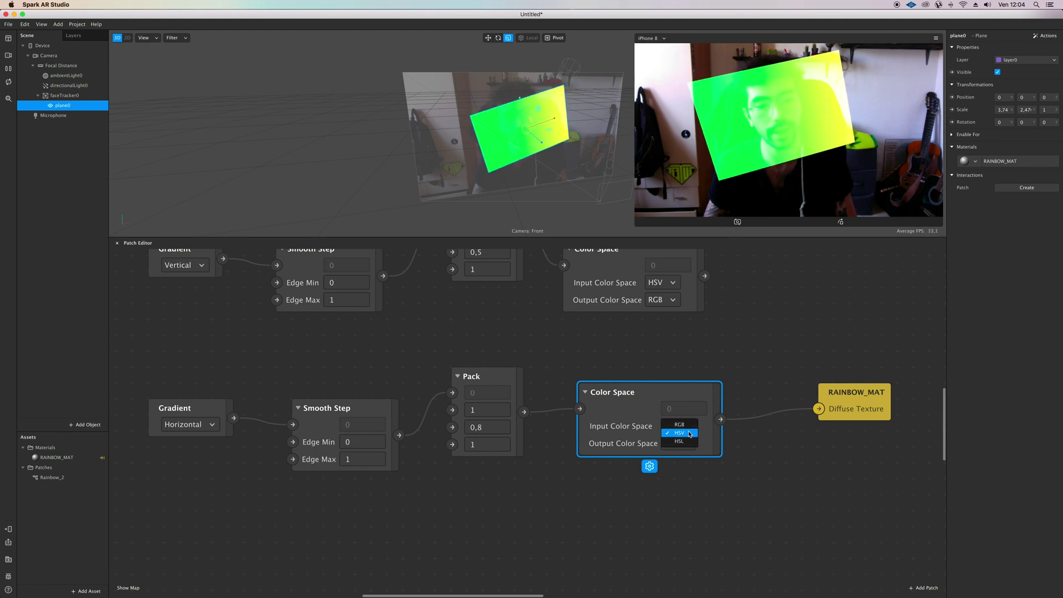
left_click(689, 426)
left_click(687, 426)
left_click(686, 442)
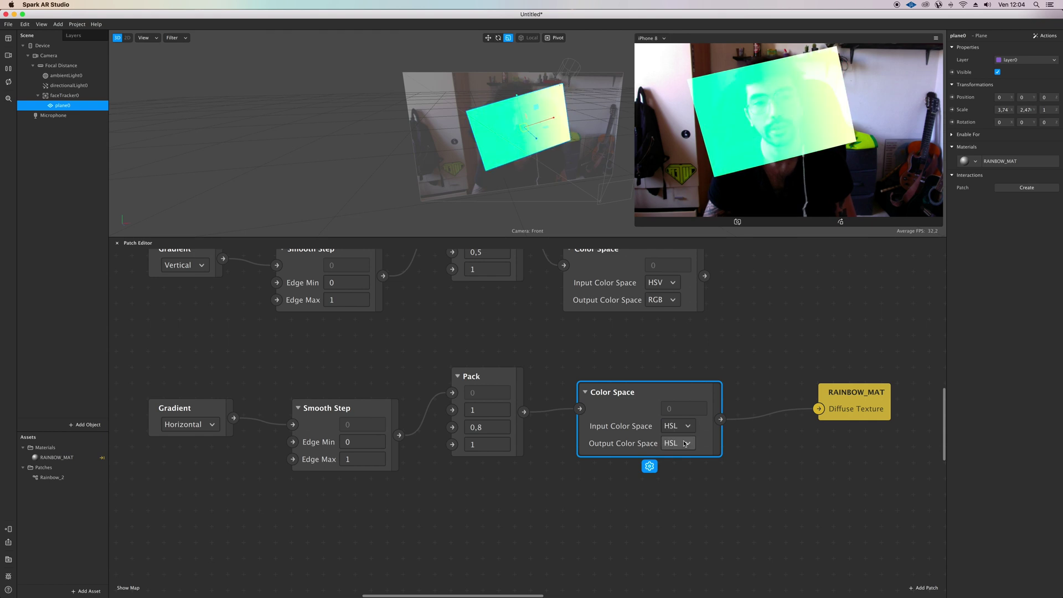
left_click(685, 424)
left_click(684, 434)
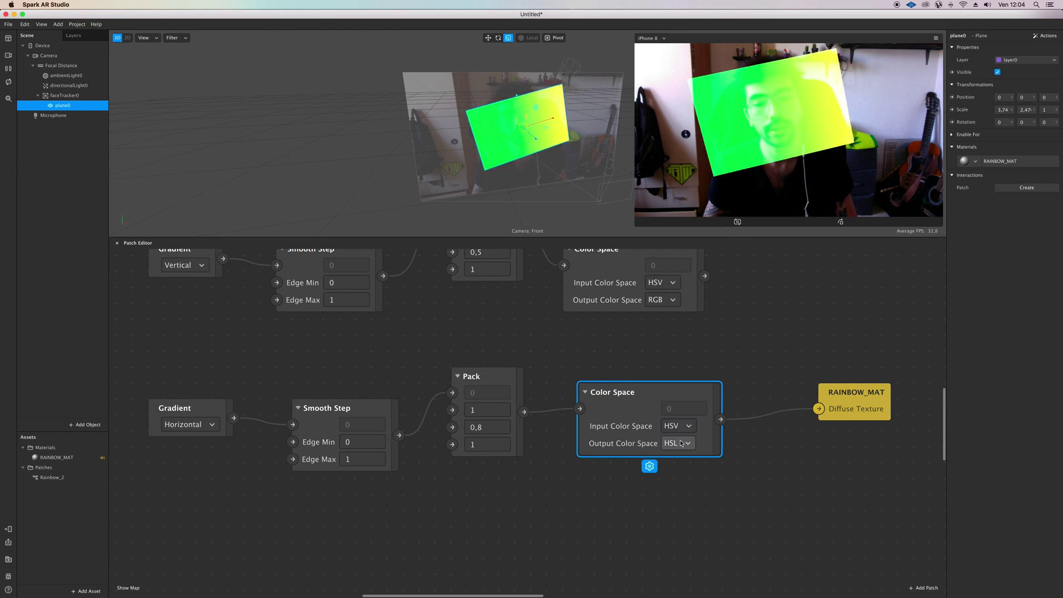
left_click(686, 443)
left_click(680, 449)
left_click(682, 443)
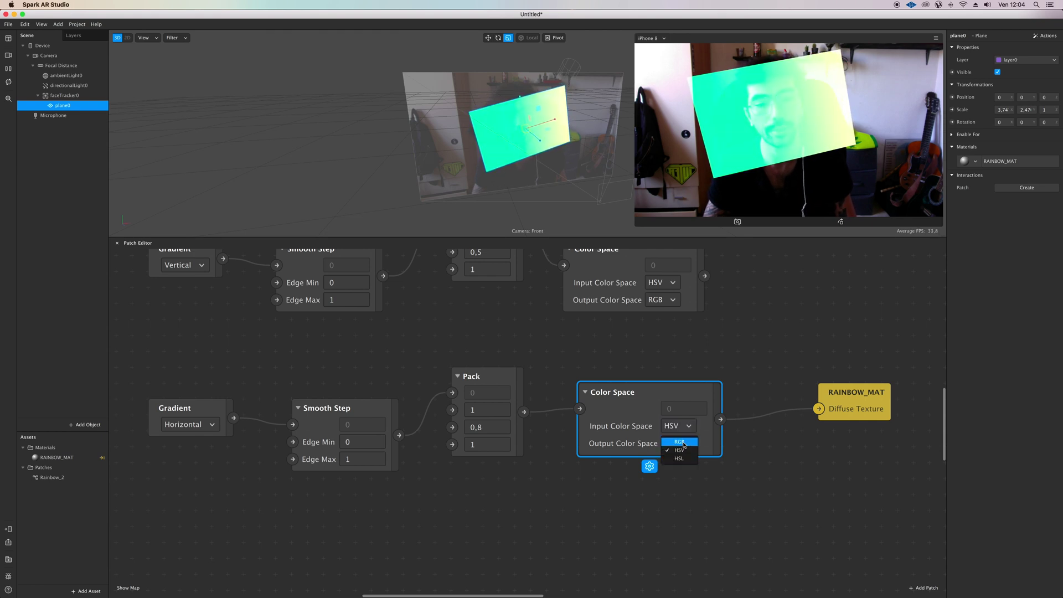
left_click(684, 442)
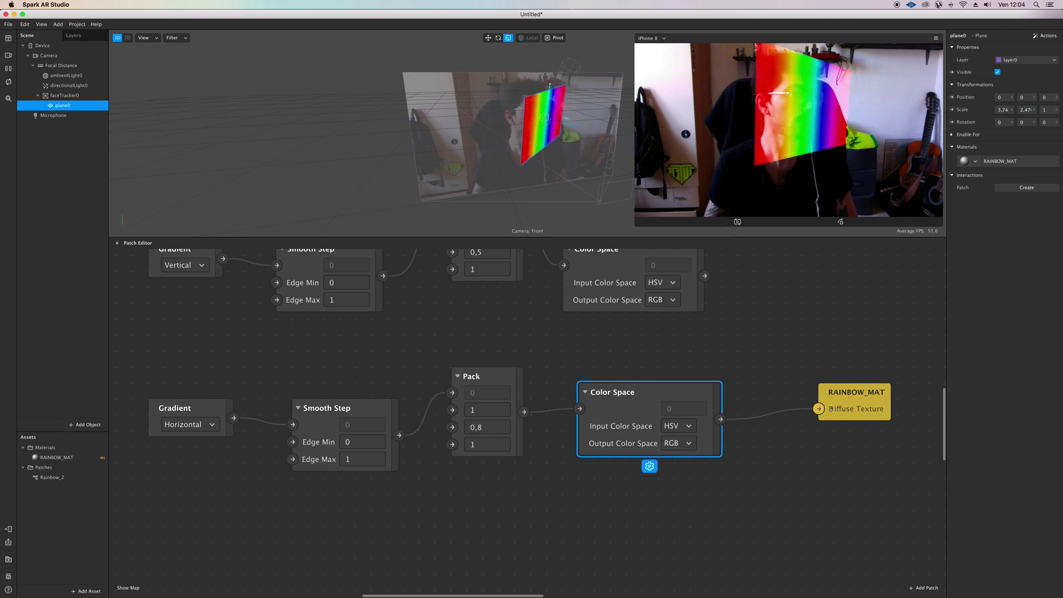
scroll(798, 414, "down", 5)
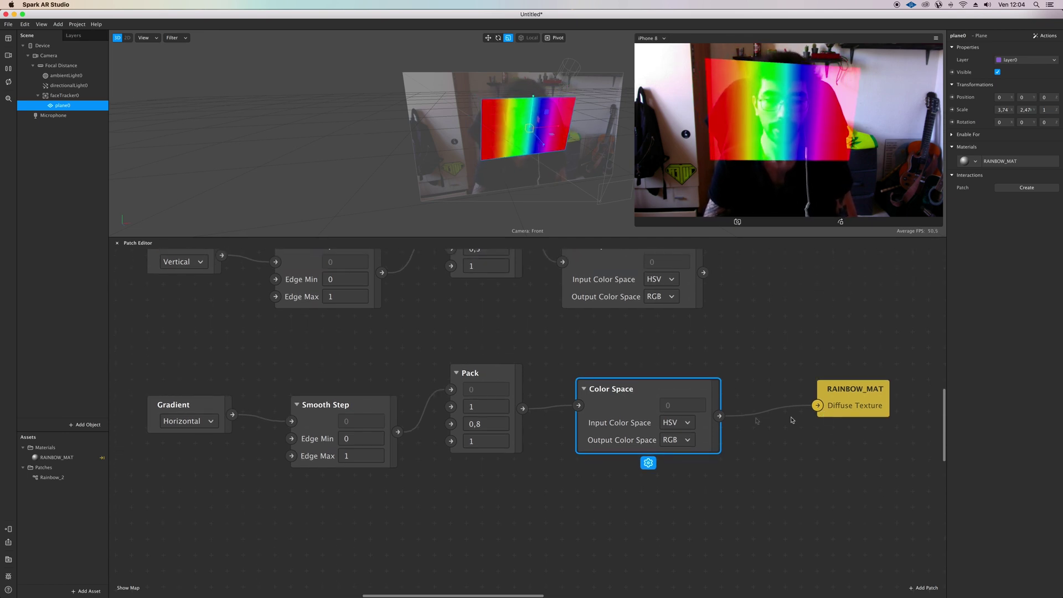
Group the Gradient, Smooth Step, Pack and Color Space nodes into a new patch group
scroll(795, 504, "up", 3)
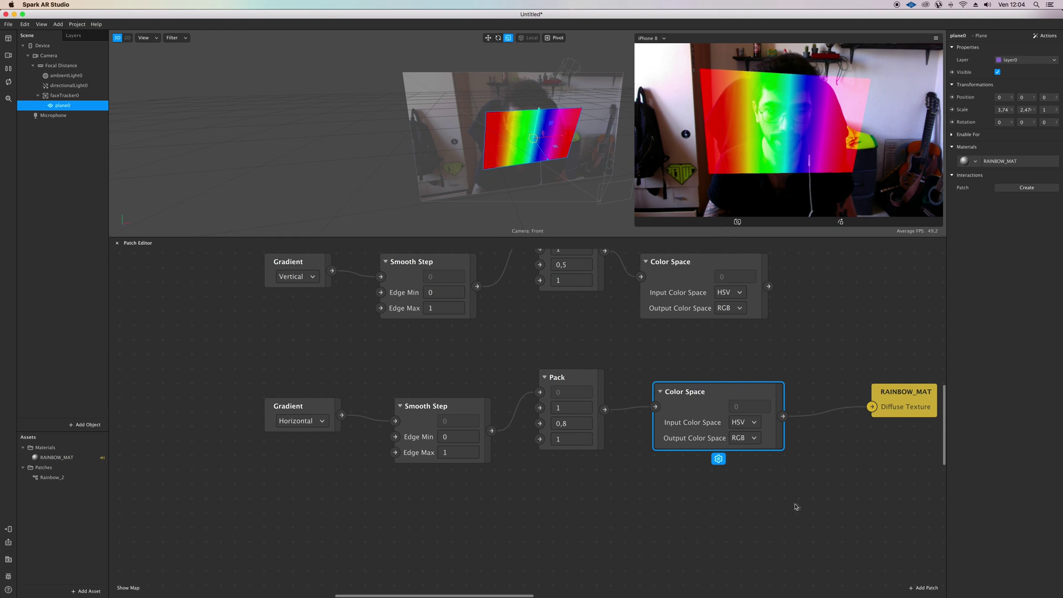
left_click_drag(796, 504, 344, 392)
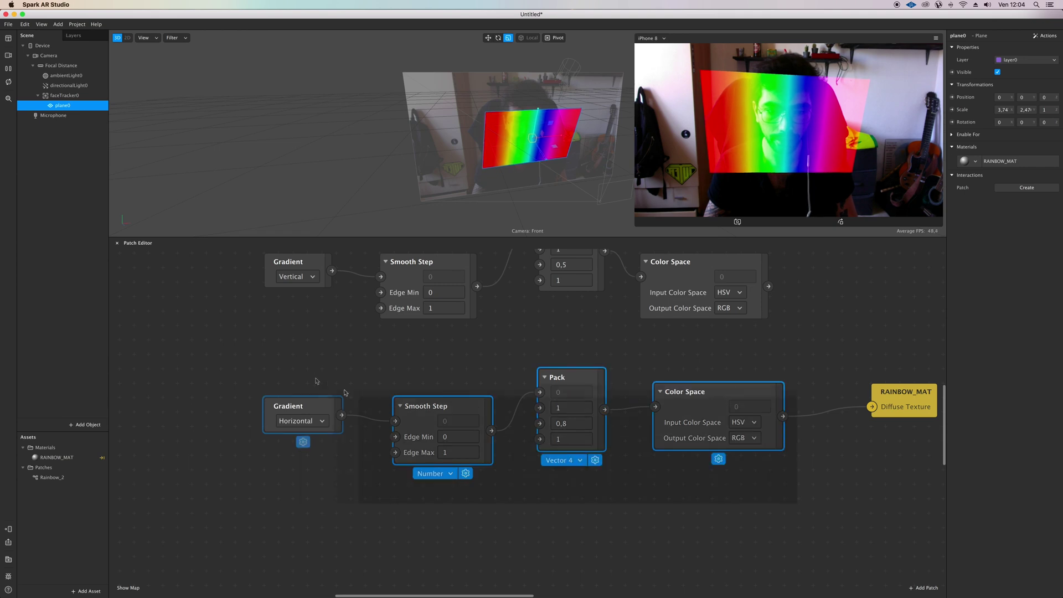
right_click(712, 403)
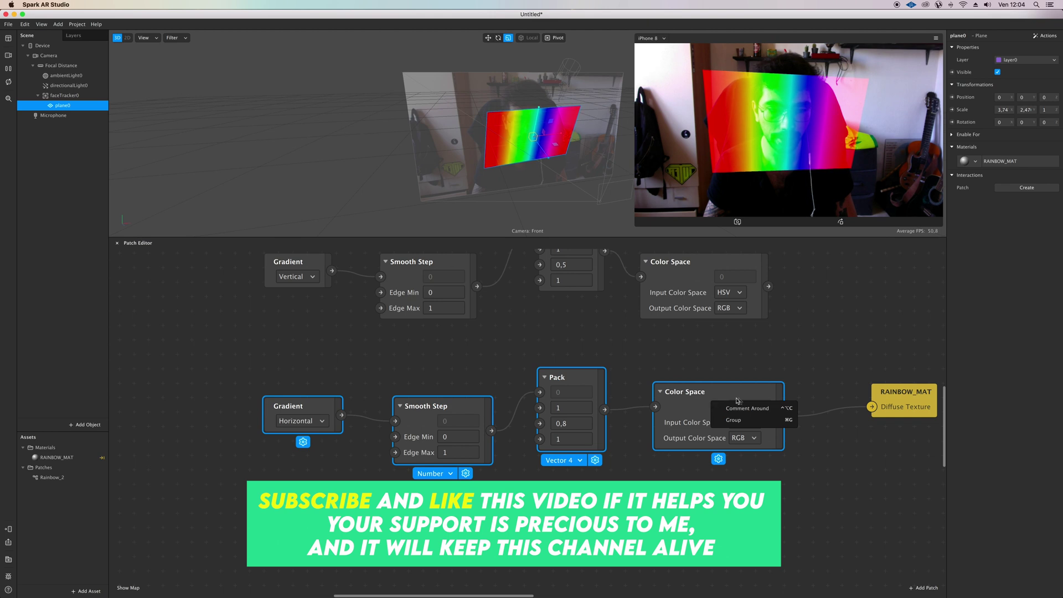
left_click(736, 420)
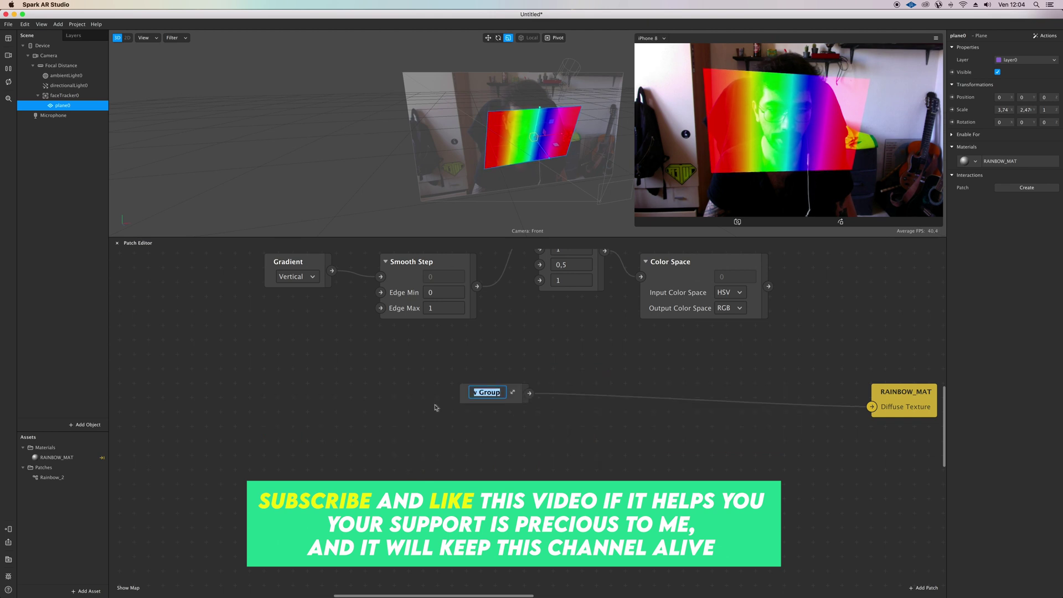
left_click_drag(525, 400, 589, 433)
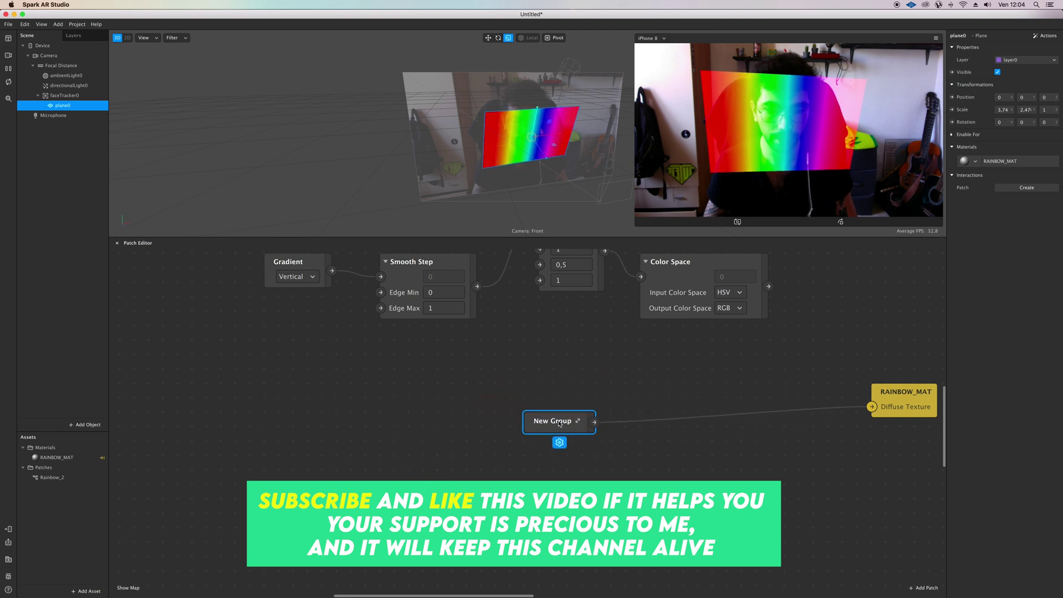
Rename the new group to 'My beautiful rainbow'
double_click(559, 422)
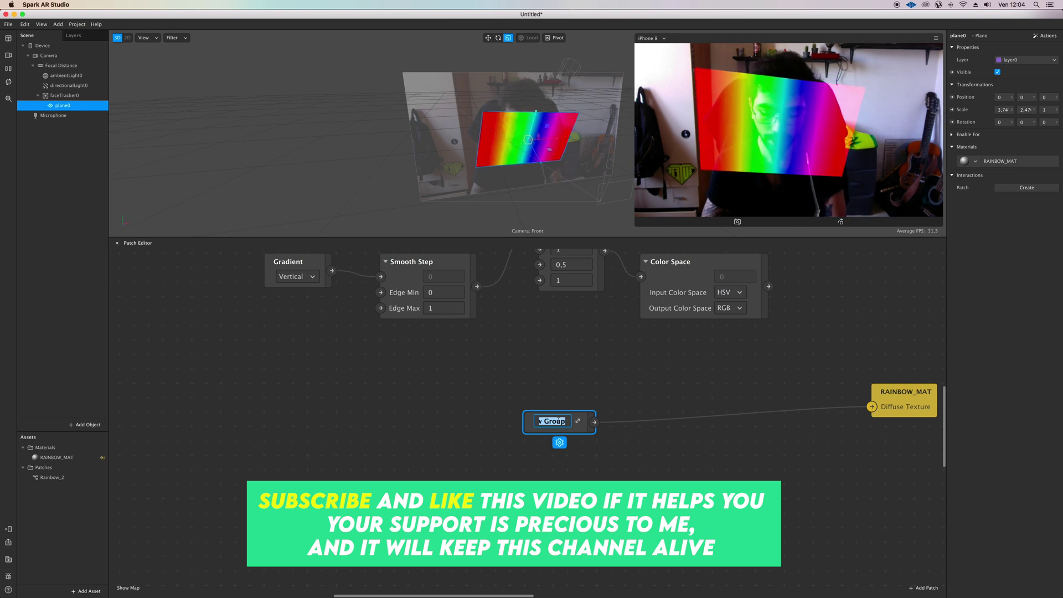
type("My ")
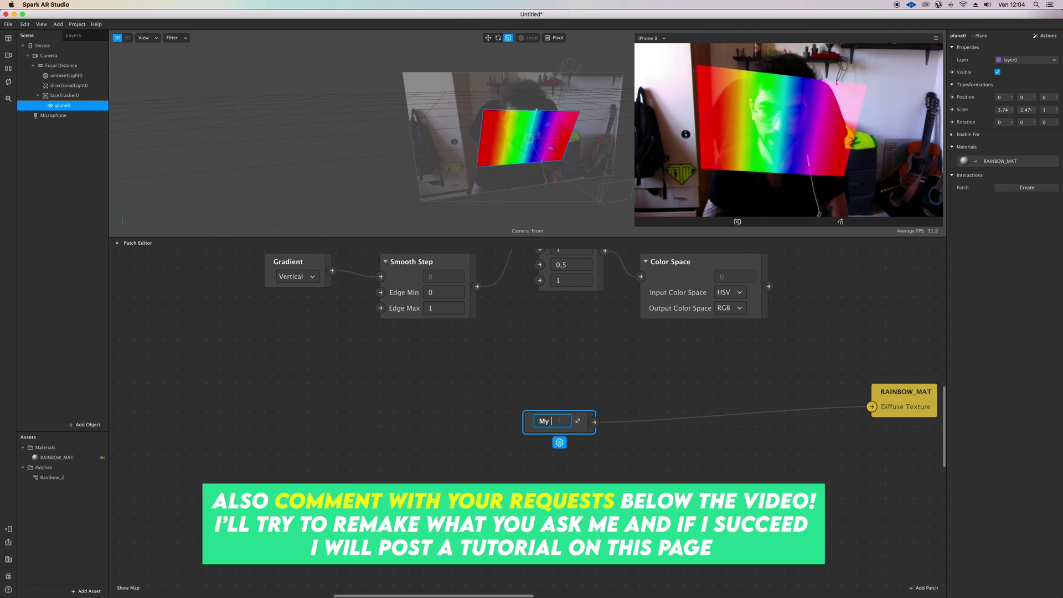
type("rainbow")
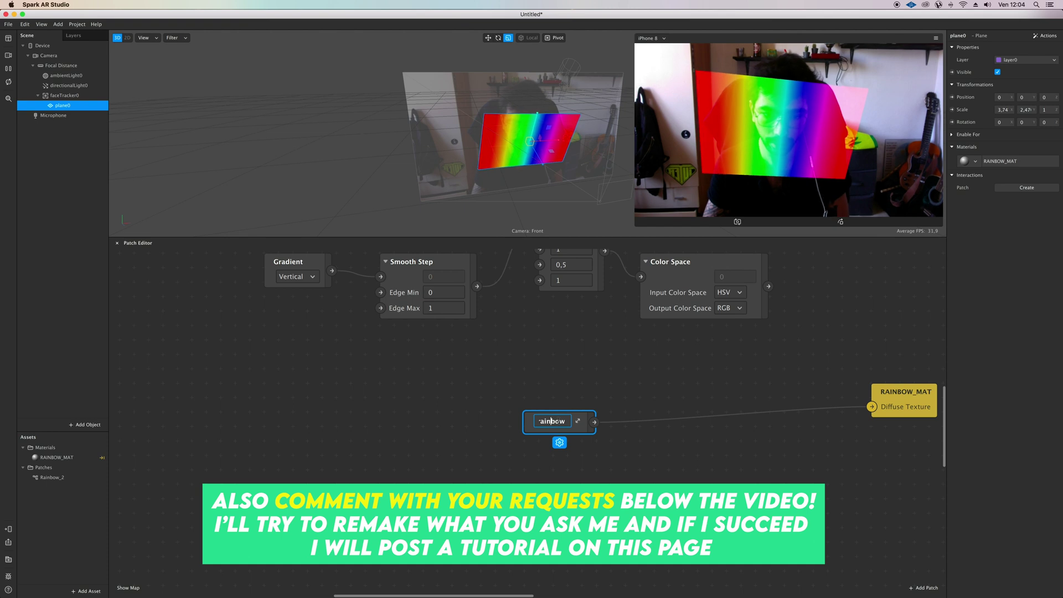
key("Left")
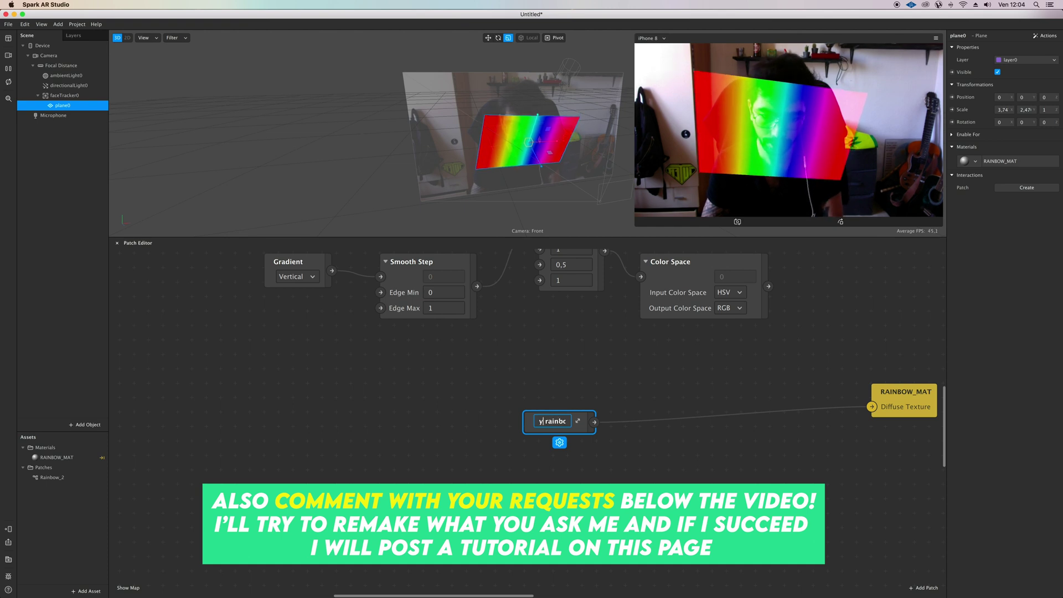
type("beautiful")
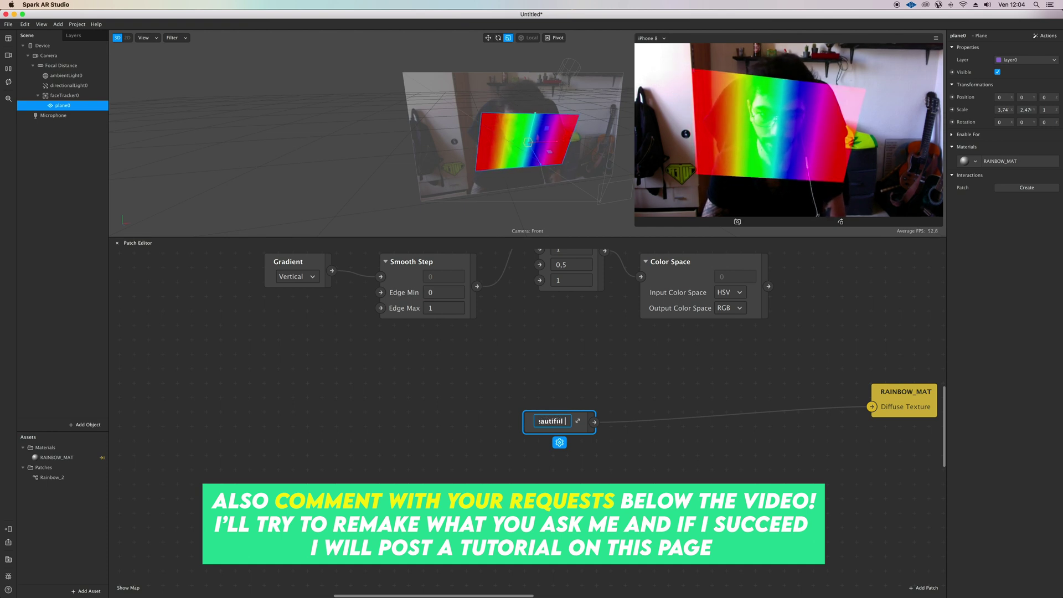
key("Return")
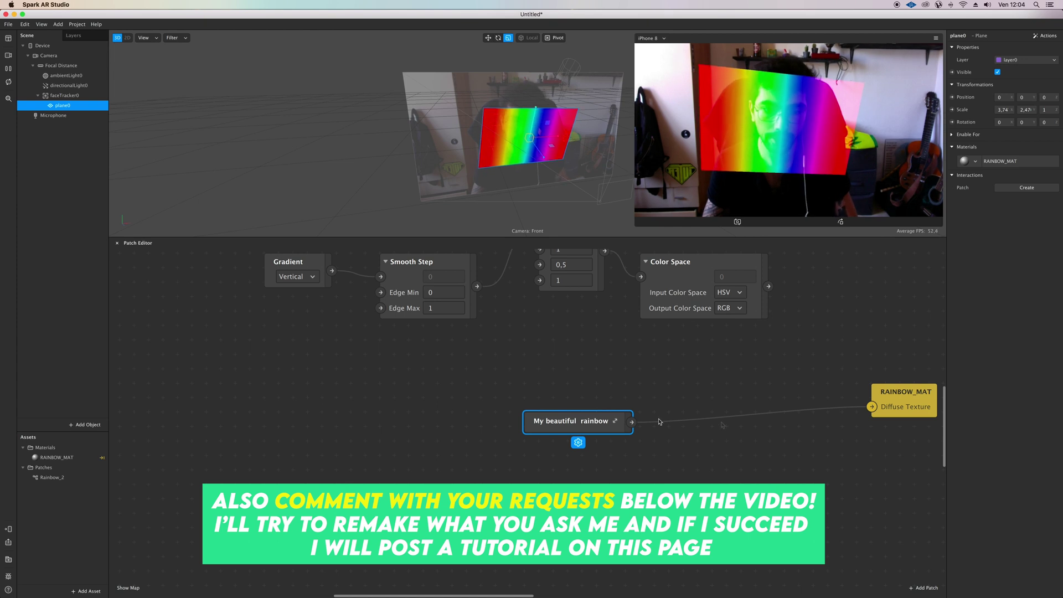
mouse_move(587, 421)
left_mouse_down()
mouse_move(520, 421)
mouse_move(573, 421)
left_mouse_up()
right_click(559, 417)
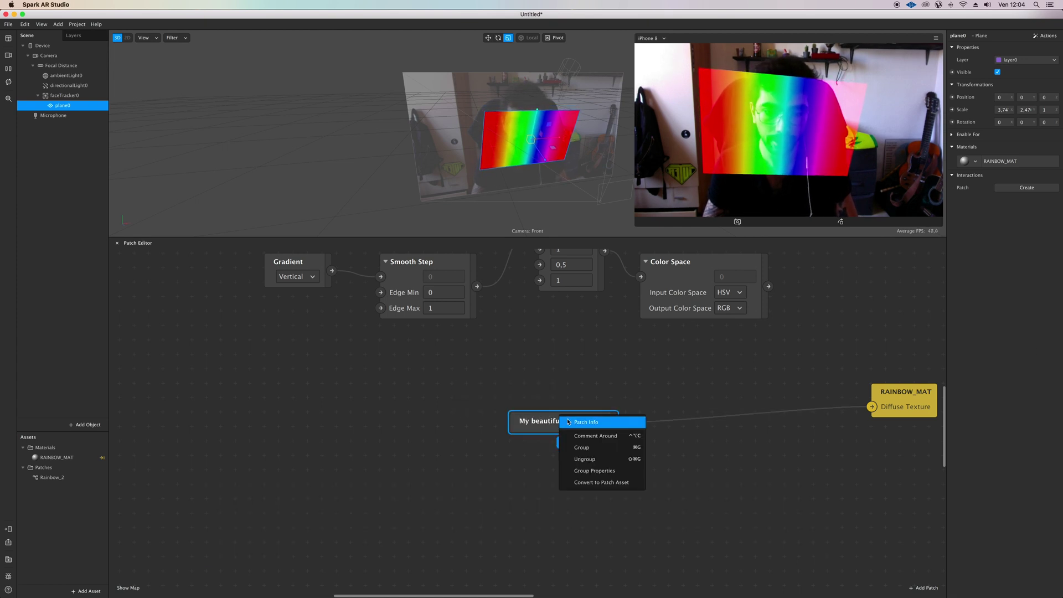
Convert the group into the 'My beautiful rainbow' patch asset and place RAINBOW_MAT beside it
left_click(608, 486)
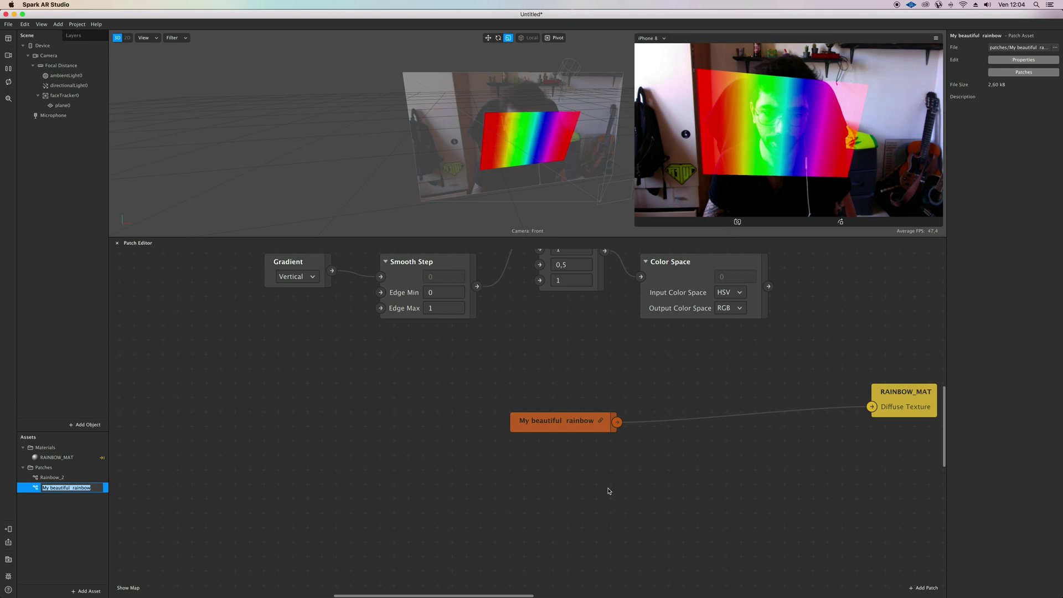
left_click(77, 495)
left_click(73, 490)
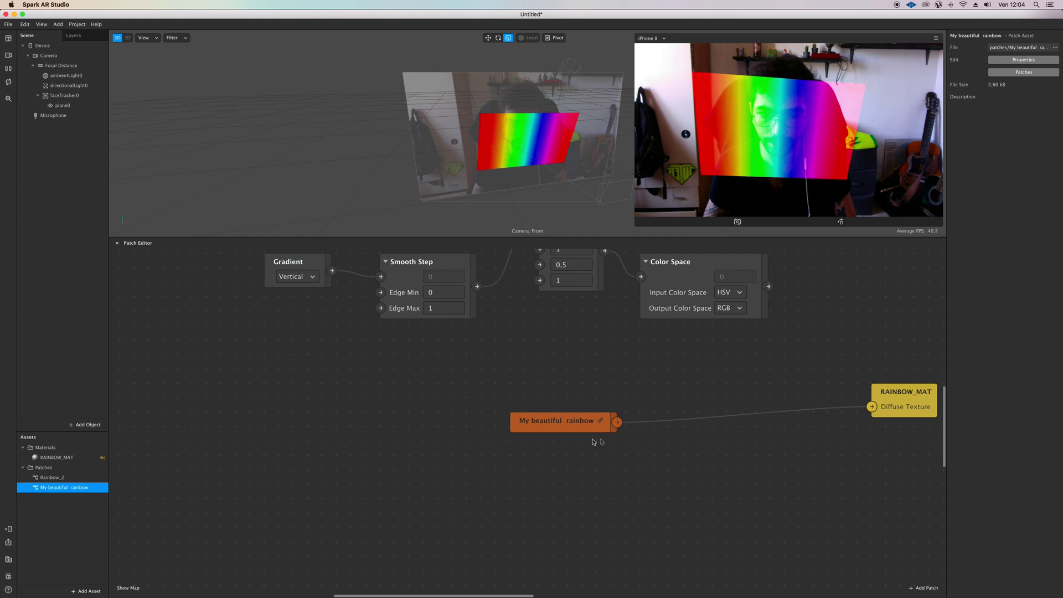
scroll(576, 443, "right", 4)
left_click_drag(797, 397, 604, 414)
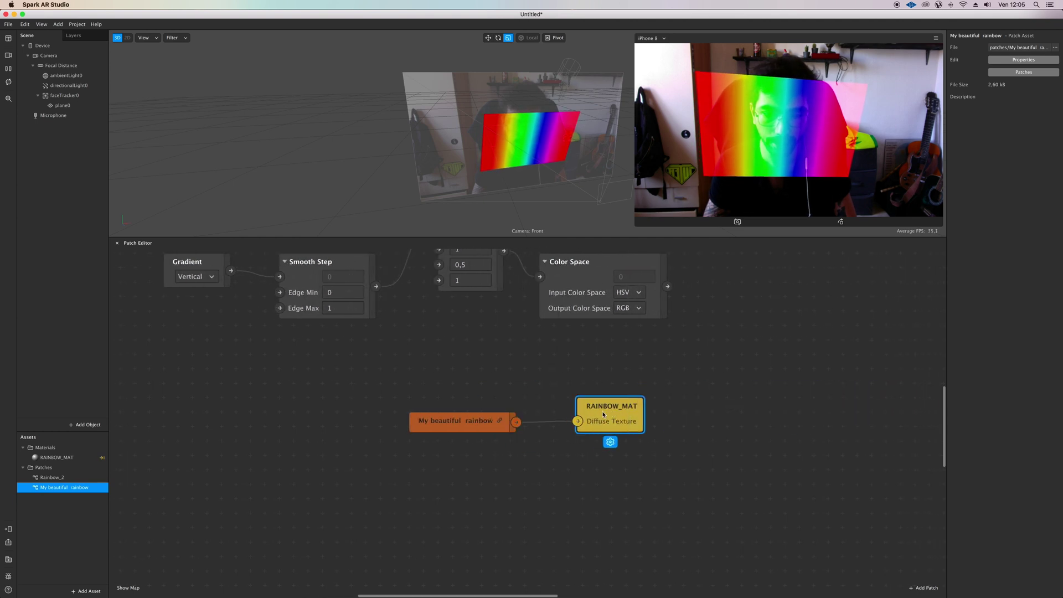